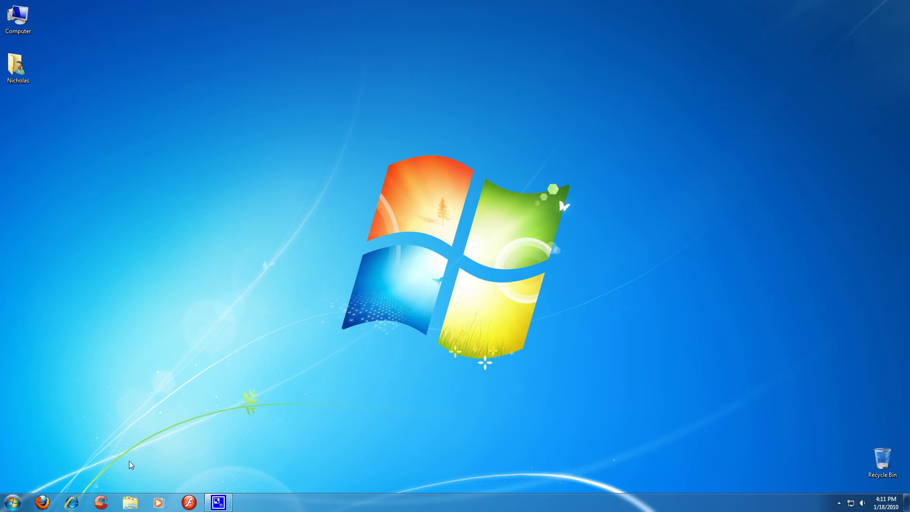
Step: Launch Firefox from the Windows 7 taskbar so it opens on Google
left_click(43, 504)
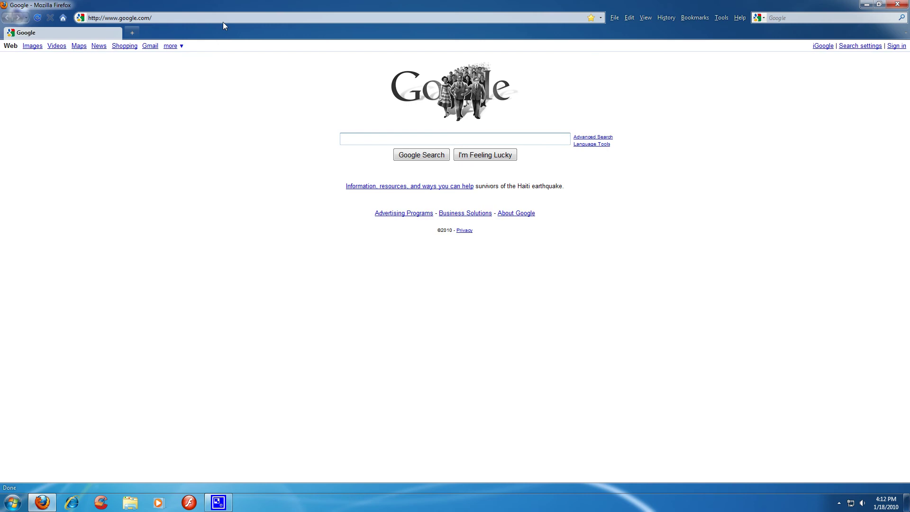
left_click(224, 20)
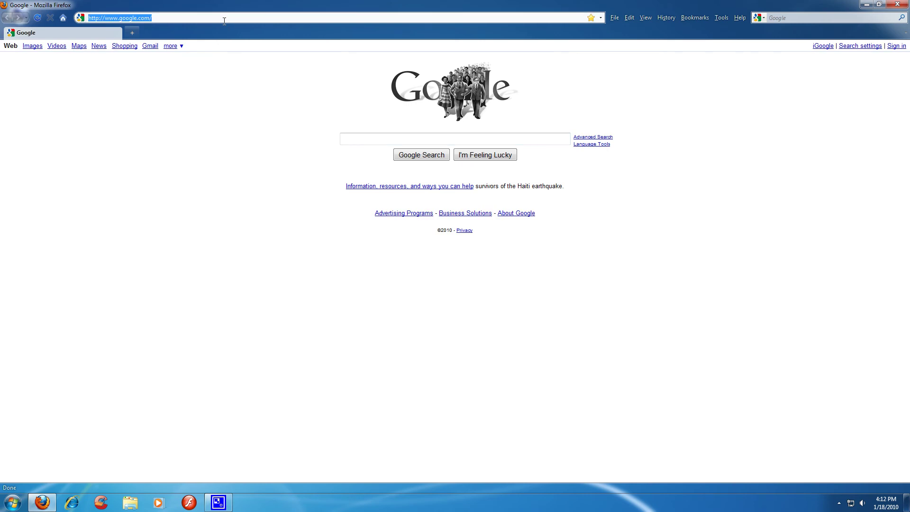
type("www.video")
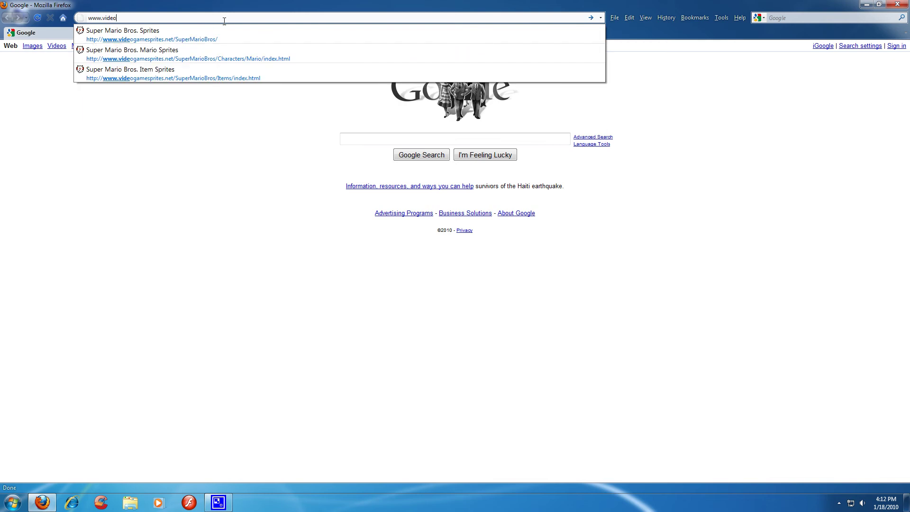
key("Down")
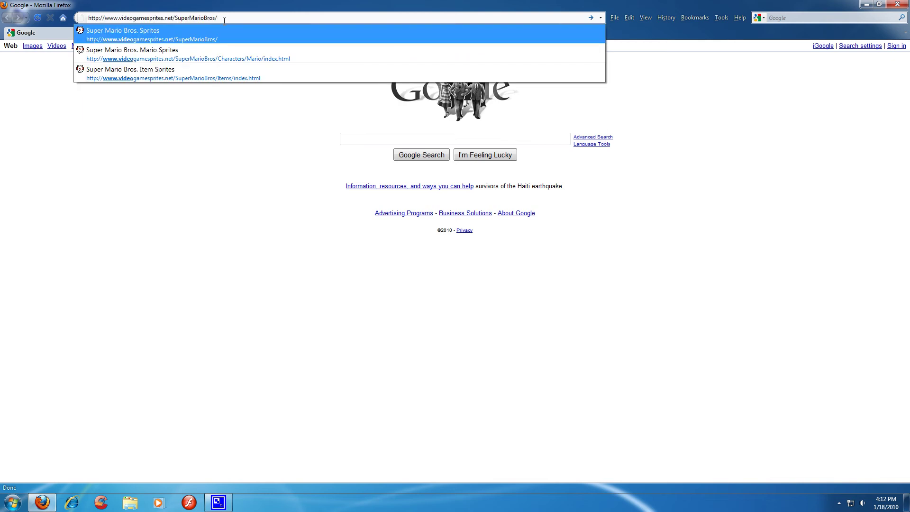
key("Return")
key("BackSpace")
key("BackSpace")
key("BackSpace")
key("BackSpace")
key("BackSpace")
key("BackSpace")
key("BackSpace")
key("BackSpace")
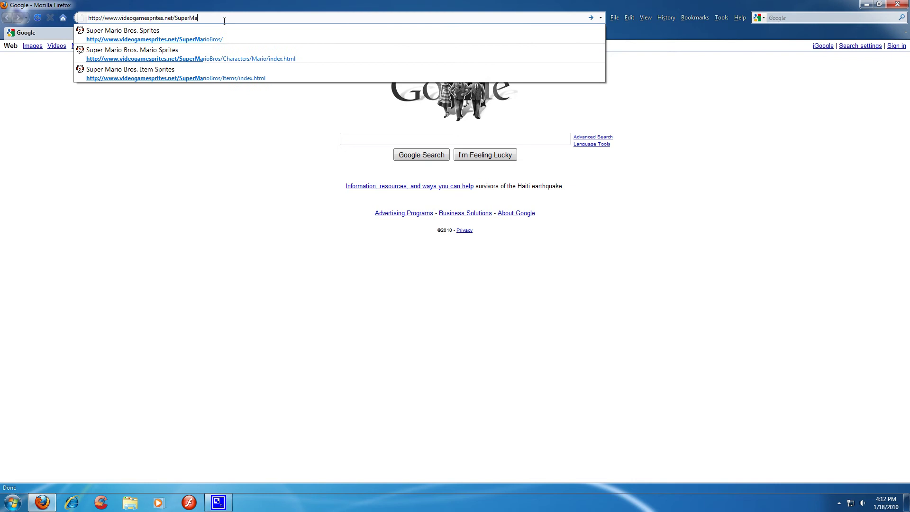
key("BackSpace")
key("BackSpace")
key("BackSpace")
key("BackSpace")
key("BackSpace")
key("BackSpace")
key("BackSpace")
key("BackSpace")
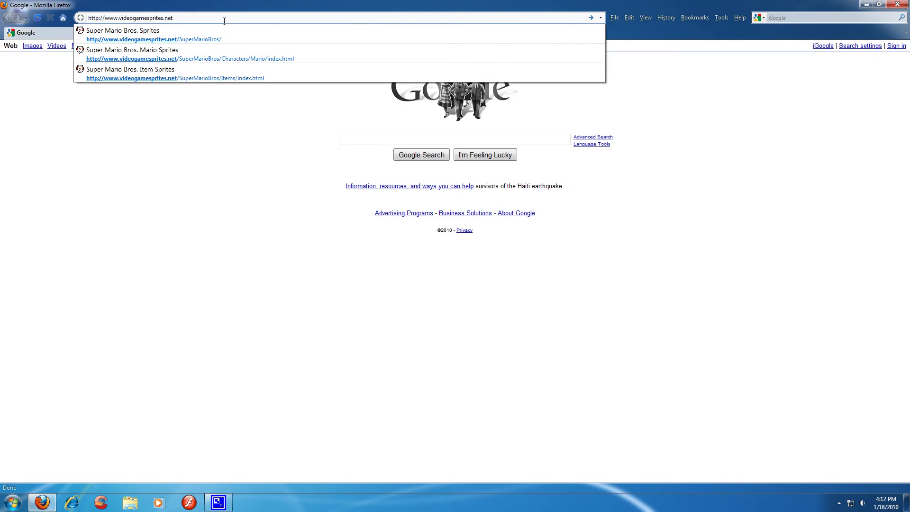
key("Return")
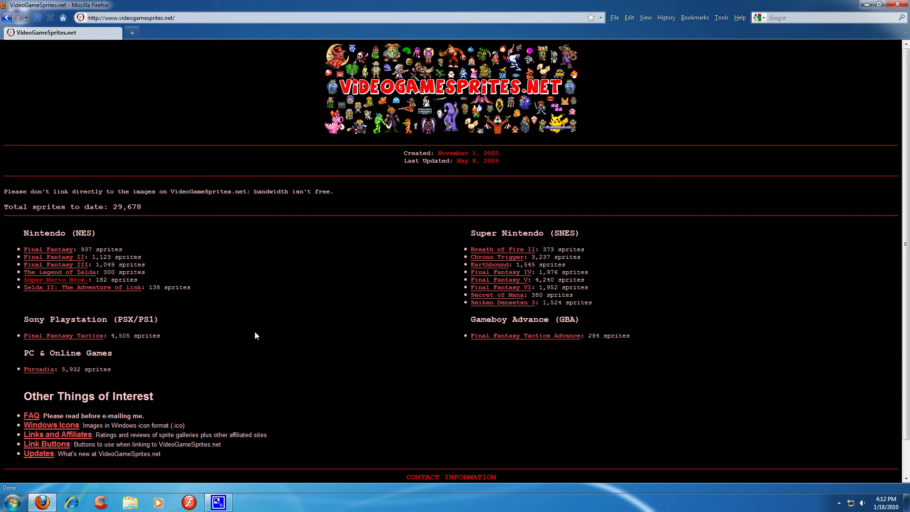
Step: Open the Super Mario Bros. Mario sprites page and scroll to the walk frames
left_click(70, 283)
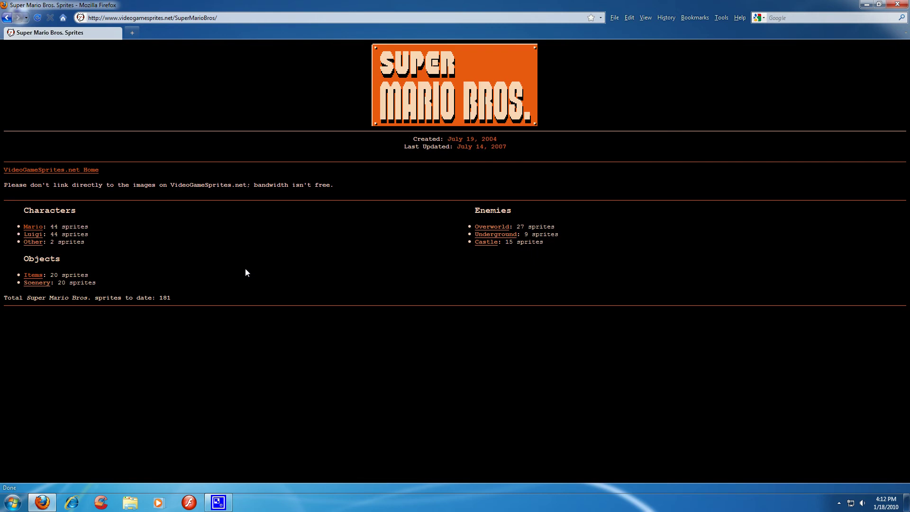
left_click(33, 227)
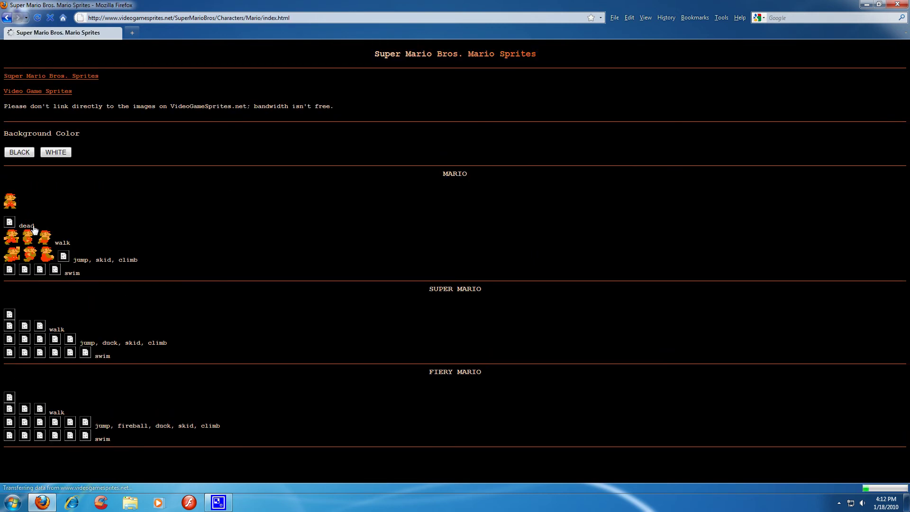
scroll(175, 279, "down", 1)
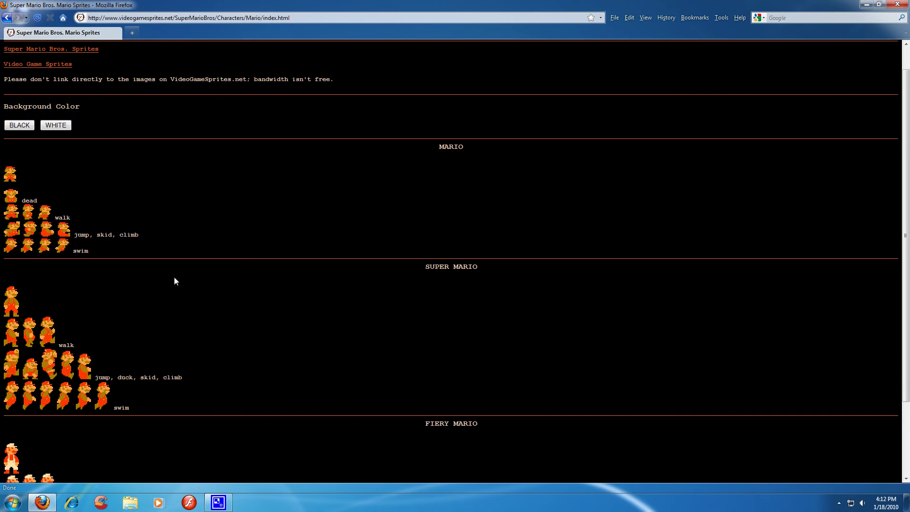
scroll(174, 278, "down", 1)
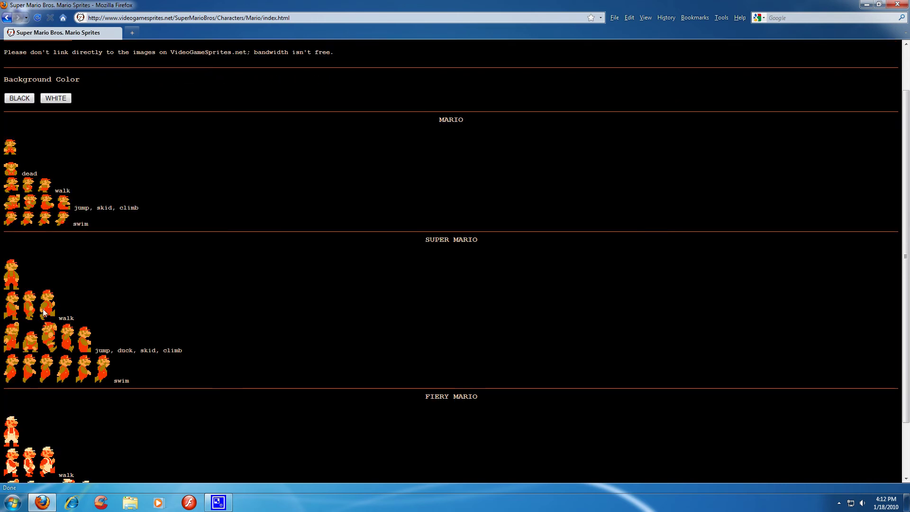
Step: Inspect image options for the three Super Mario walk sprites and briefly select them
right_click(44, 307)
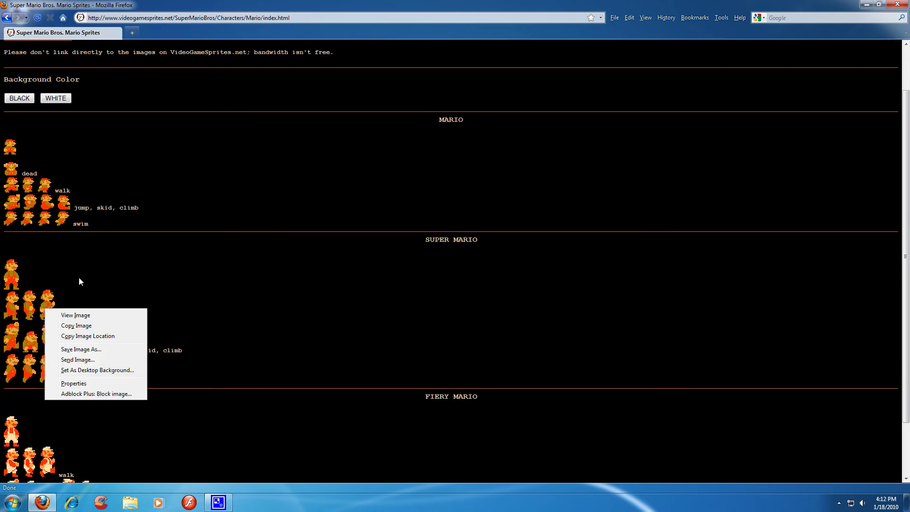
left_click(1, 301)
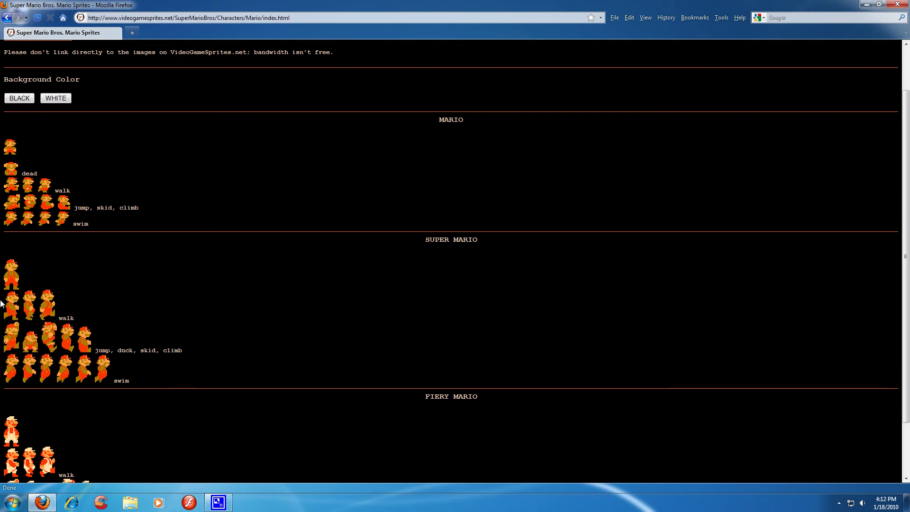
right_click(48, 306)
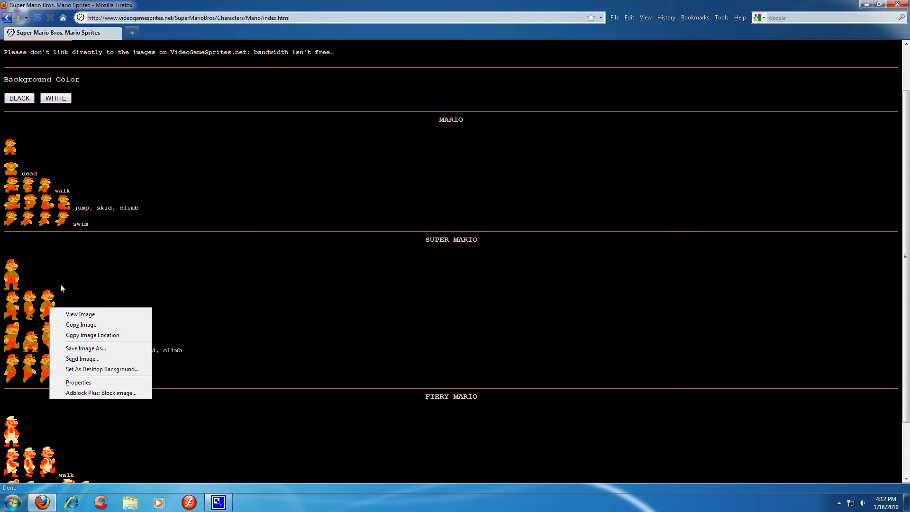
left_click(61, 284)
left_click_drag(61, 283, 52, 314)
left_click(65, 314)
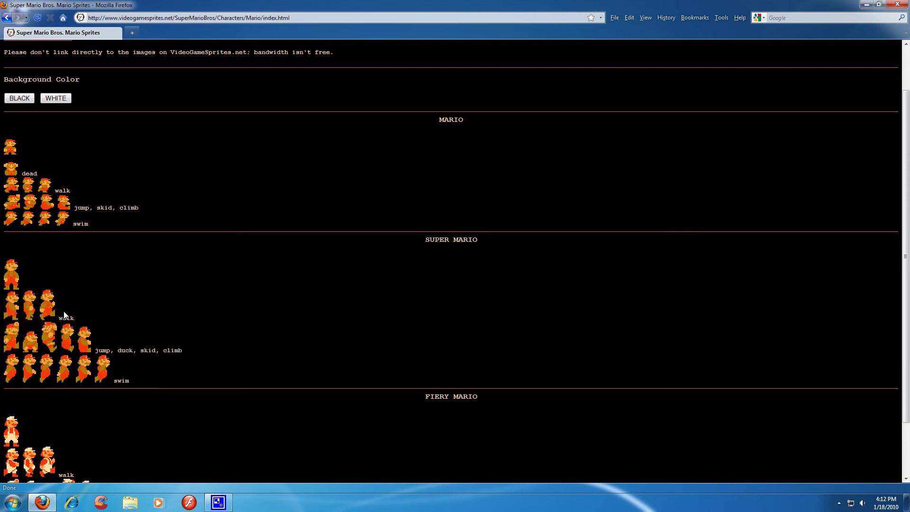
left_click(118, 295)
Step: Search Google for 'the spriters resource'
left_click(357, 16)
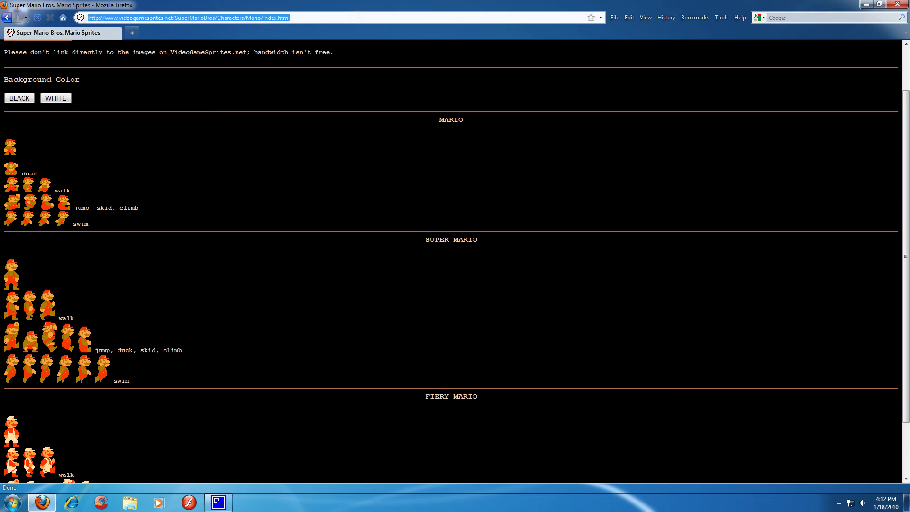
type("www")
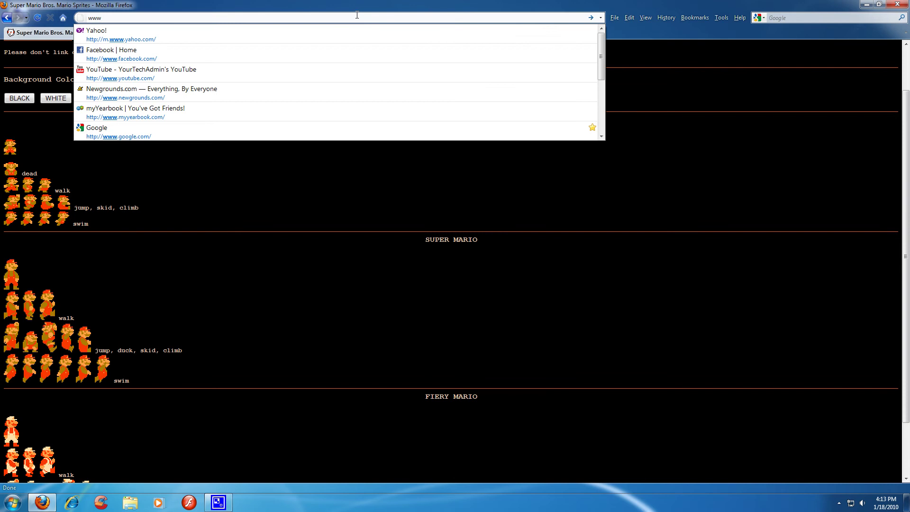
key("Return")
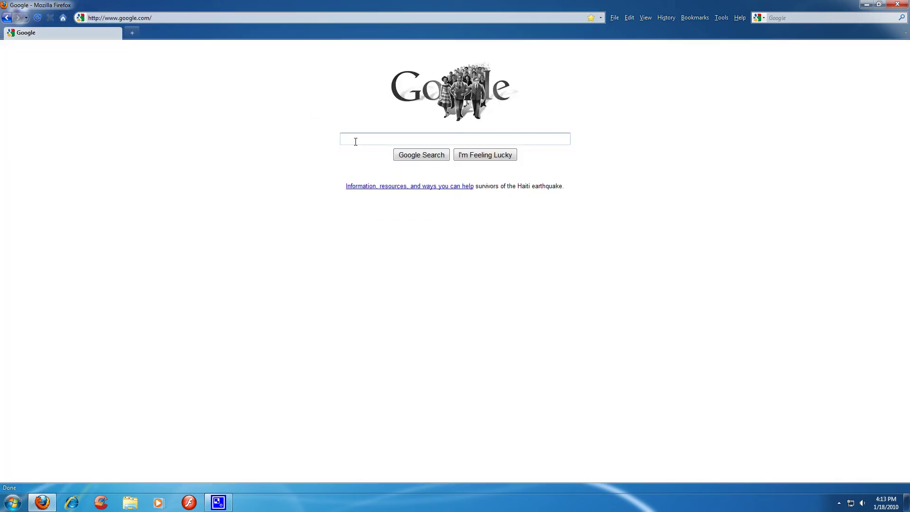
type("vi")
key("BackSpace")
key("BackSpace")
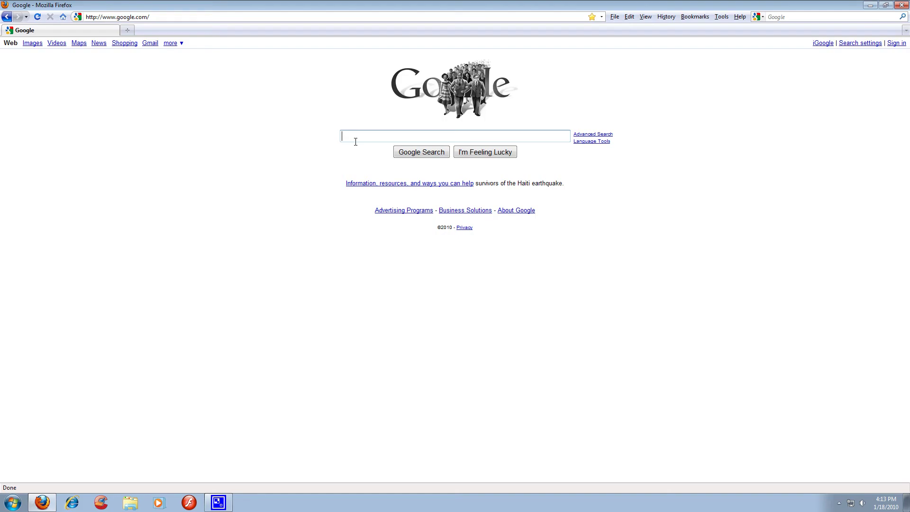
type("the spr")
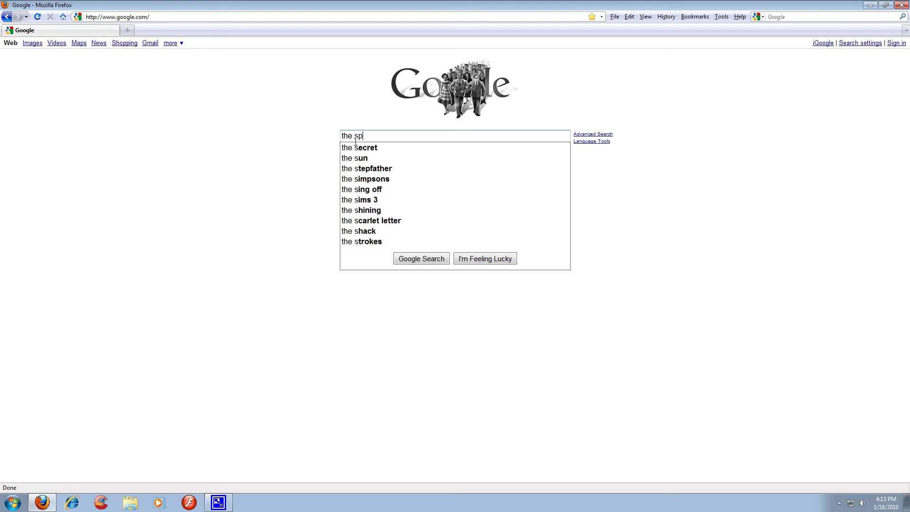
left_click(361, 148)
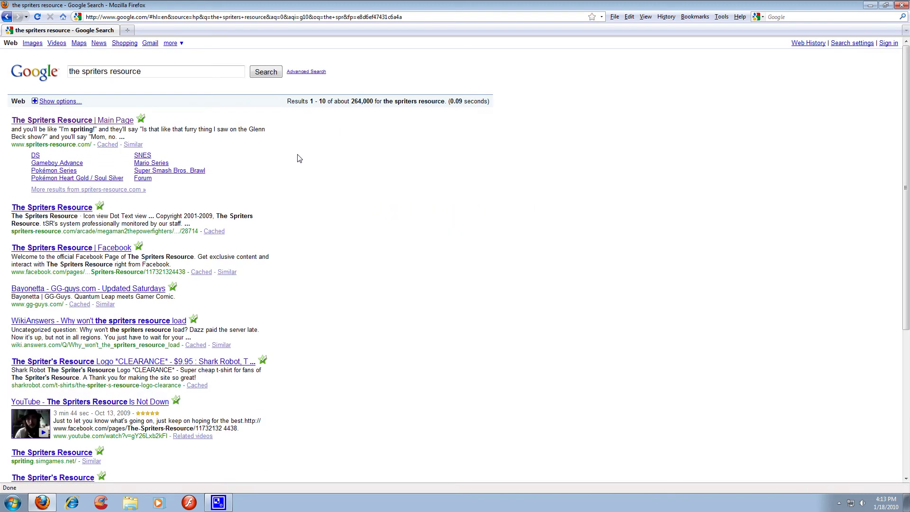
Step: Open The Spriters Resource main page and browse its latest sprite updates
left_click(105, 122)
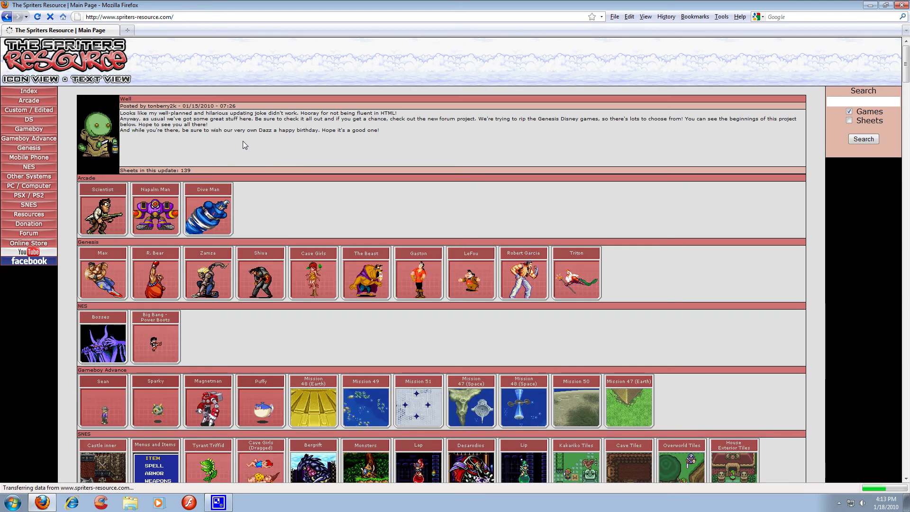
scroll(449, 265, "down", 2)
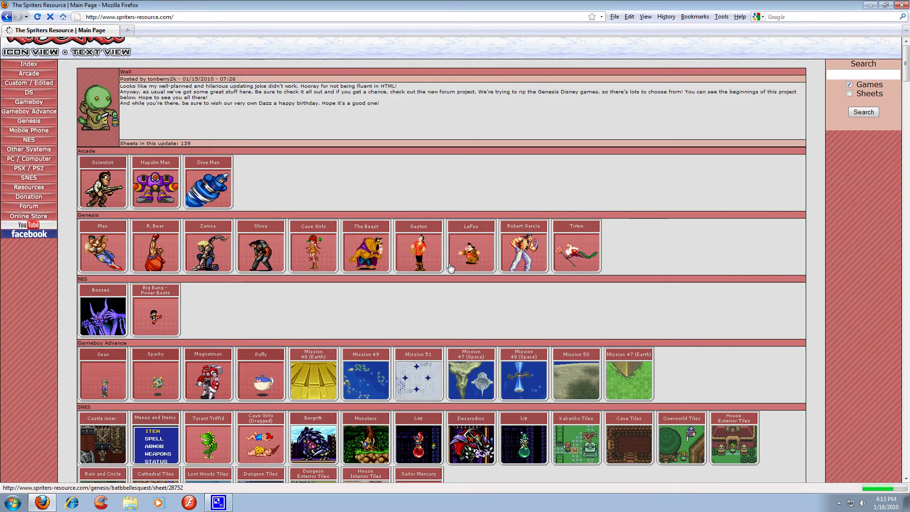
scroll(451, 268, "down", 1)
scroll(446, 256, "down", 1)
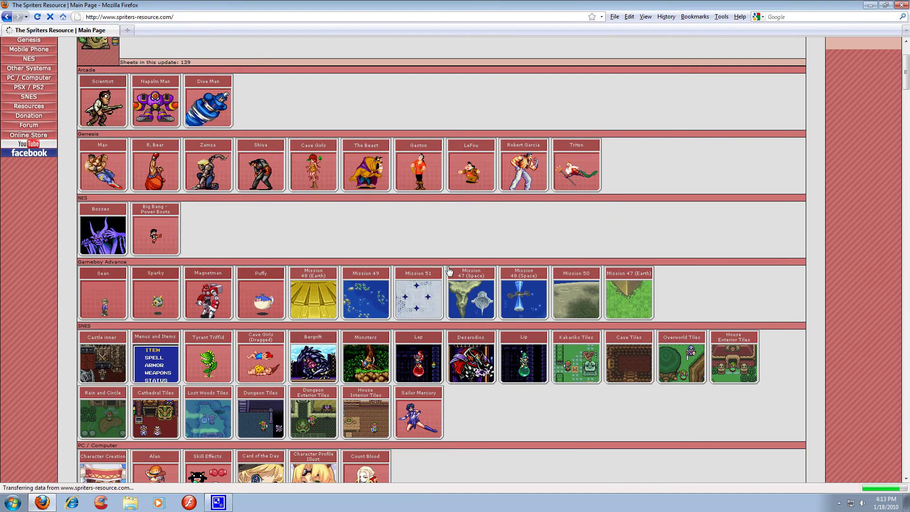
scroll(445, 246, "up", 4)
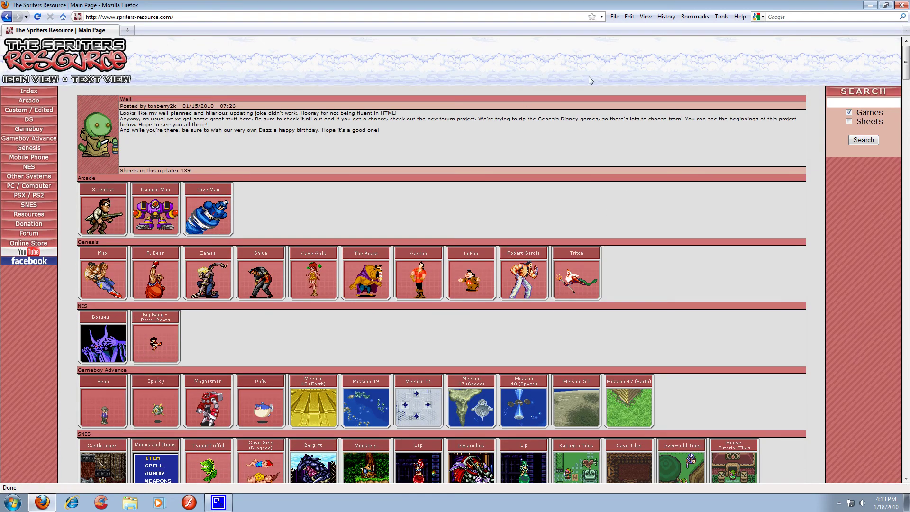
Step: Close Firefox and launch Flash 8 from the taskbar to its Start Page
left_click(903, 5)
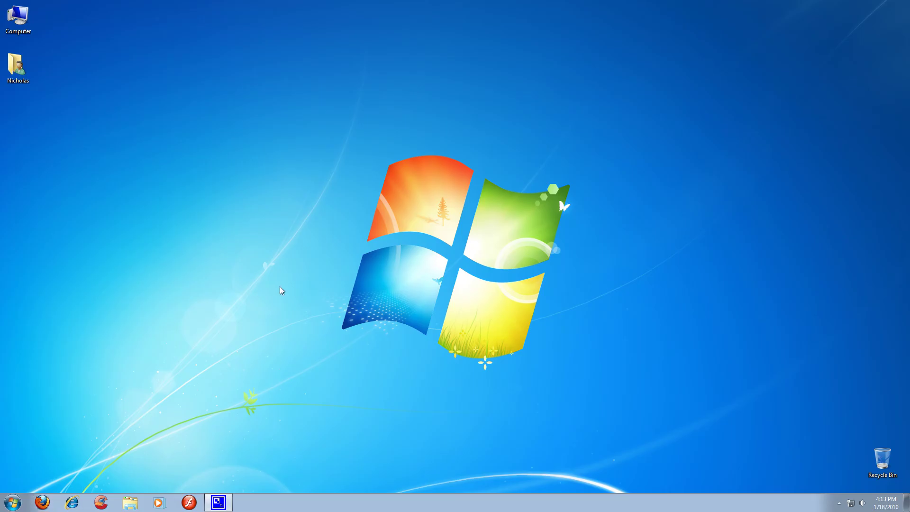
left_click(192, 502)
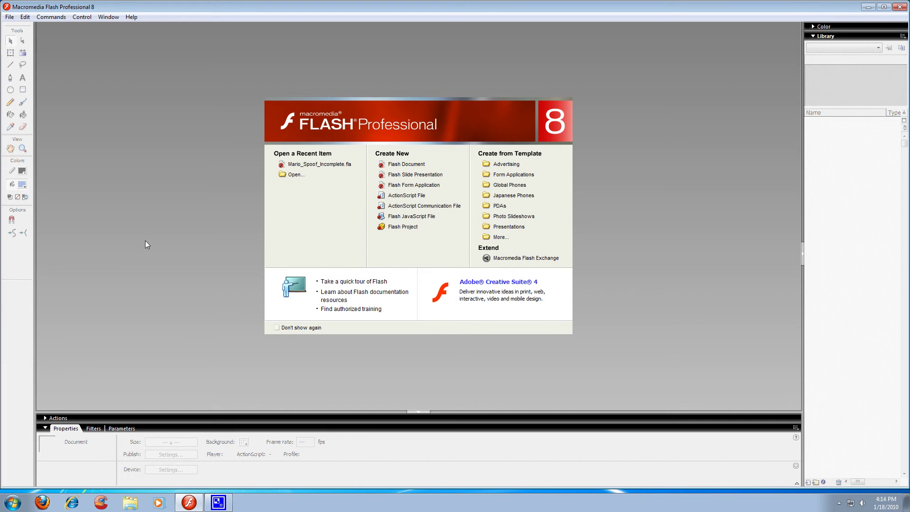
Step: Minimize Flash, apply the Luna theme through desktop Personalize, and close the window
left_click(873, 14)
right_click(412, 209)
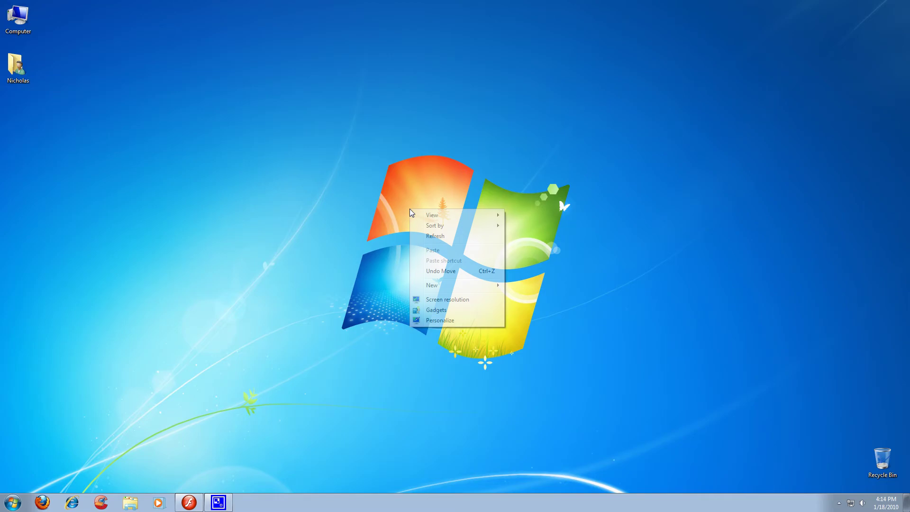
left_click(450, 321)
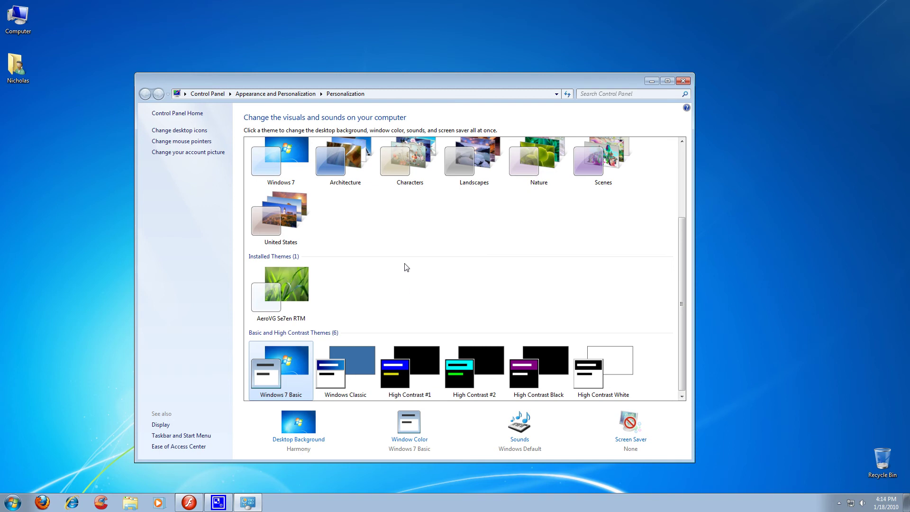
scroll(406, 267, "up", 3)
left_click(281, 156)
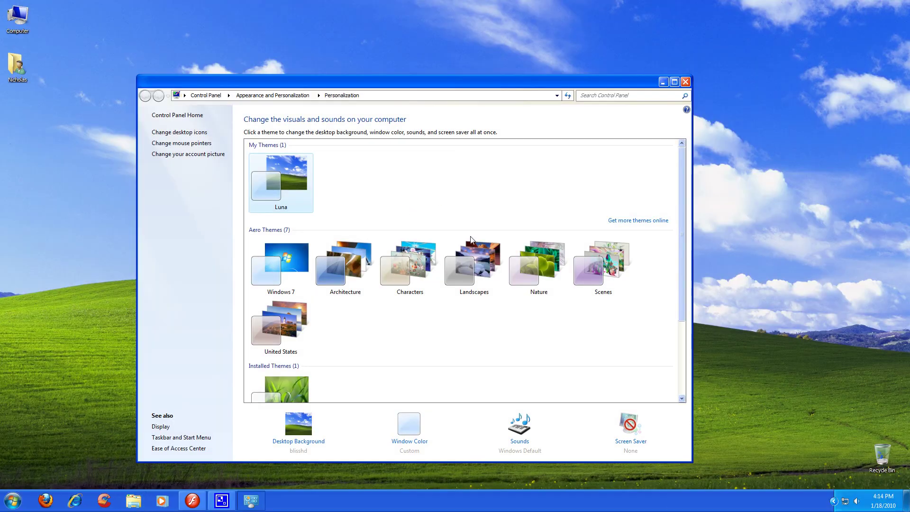
left_click_drag(491, 85, 512, 78)
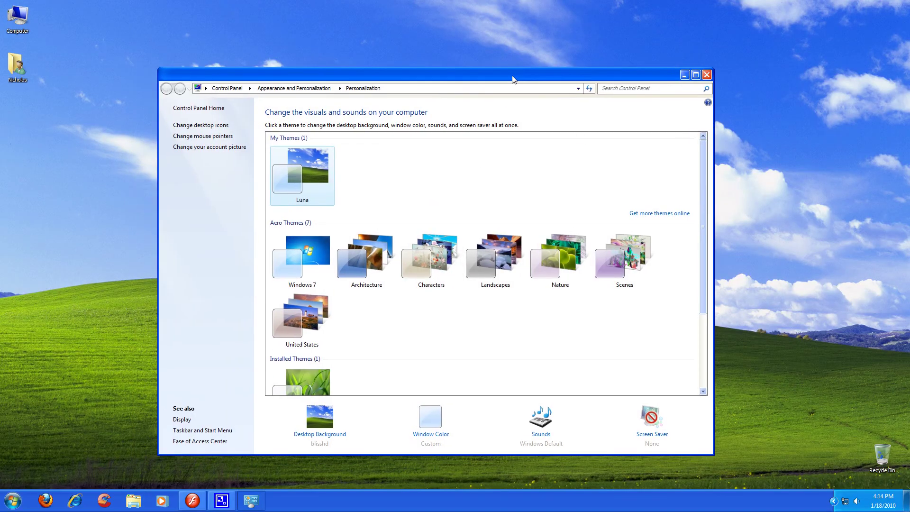
left_click(707, 74)
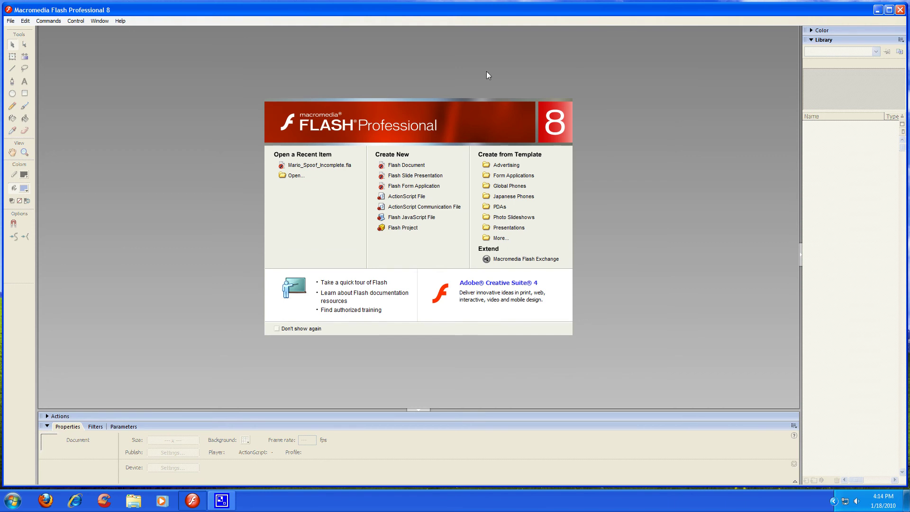
Step: Maximize Flash and create a new Flash Document, Untitled-1, with a 550 x 400 stage
left_click(889, 10)
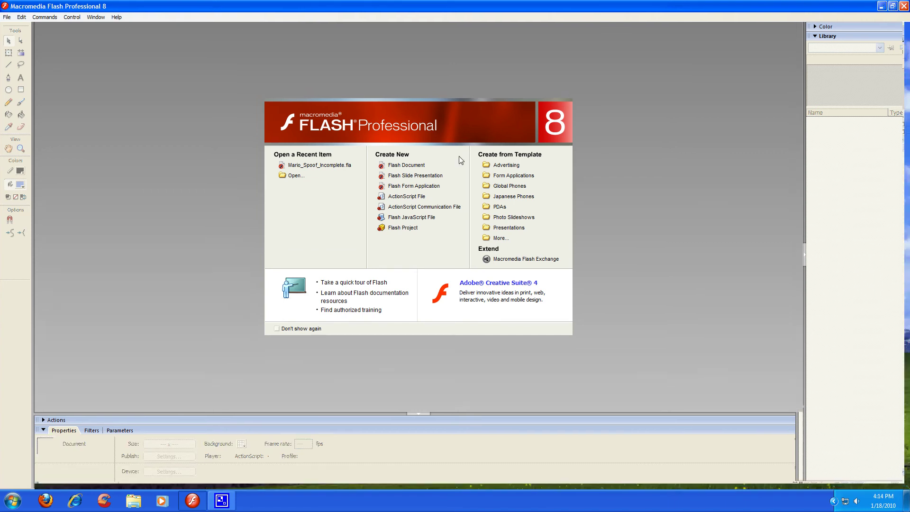
left_click(396, 165)
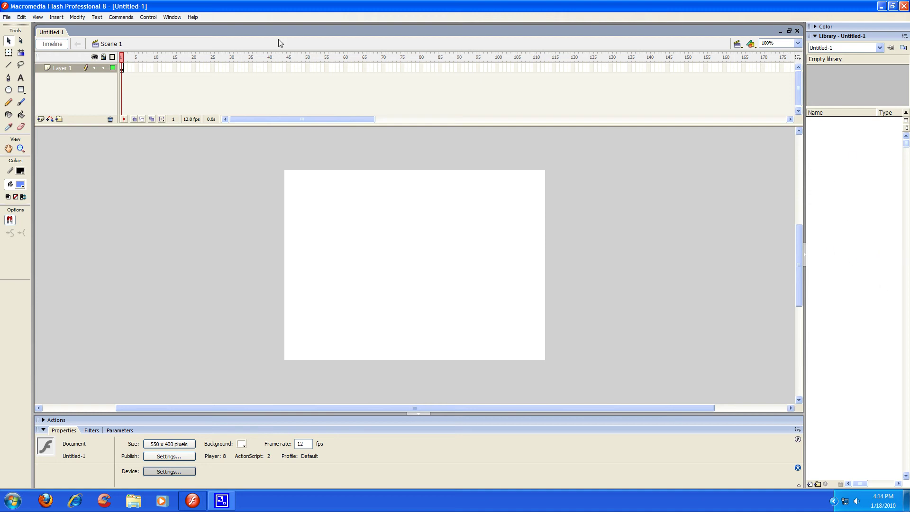
Step: Import SMB_Sprite_Sheet into the library with File > Import > Import to Library
left_click(7, 17)
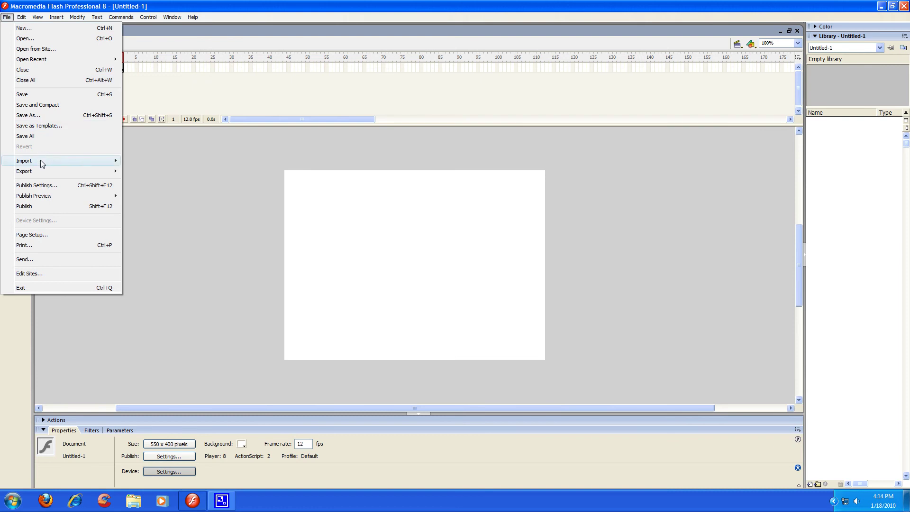
mouse_move(41, 160)
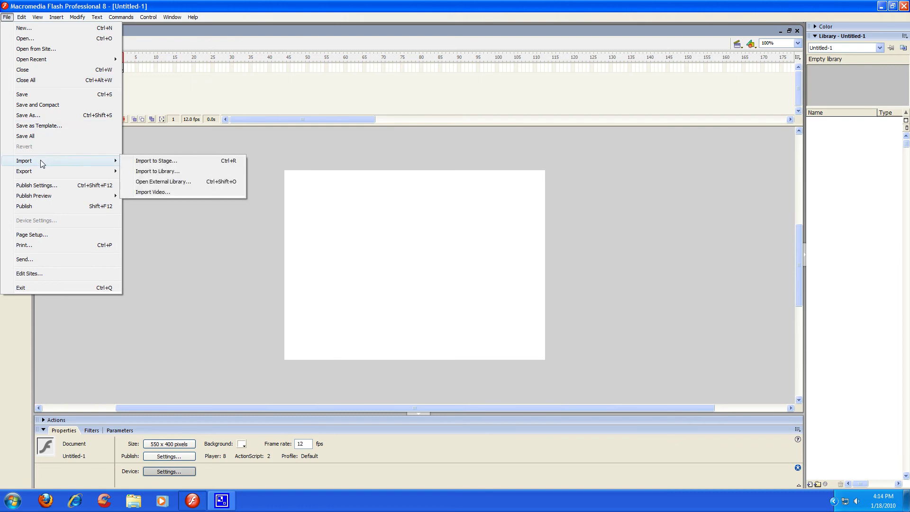
left_click(138, 172)
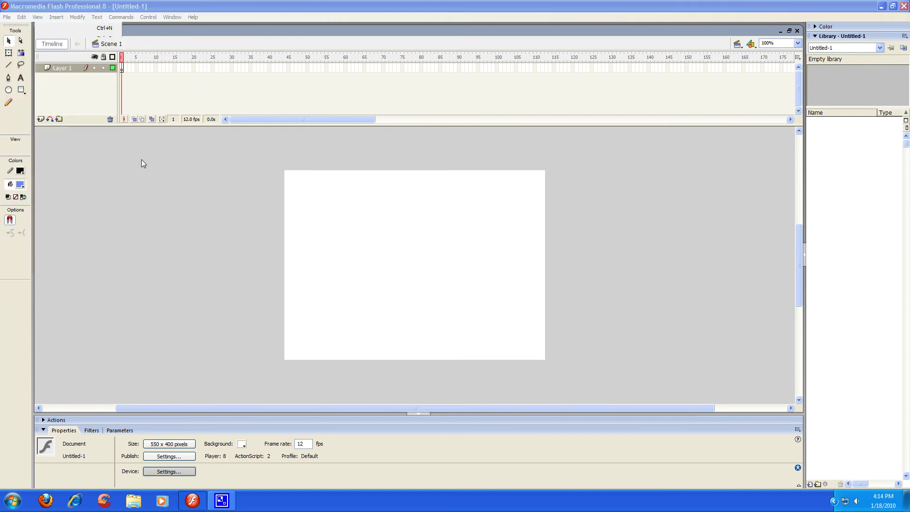
left_click_drag(121, 27, 224, 47)
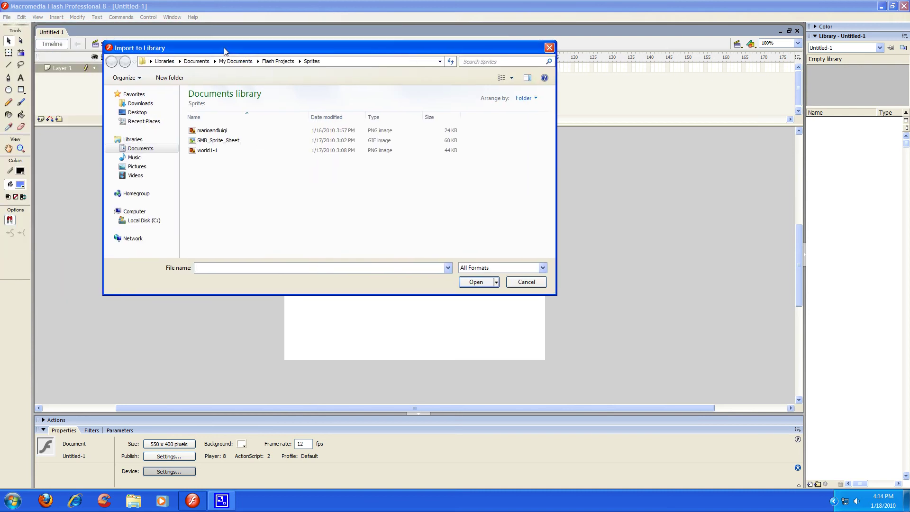
left_click(220, 143)
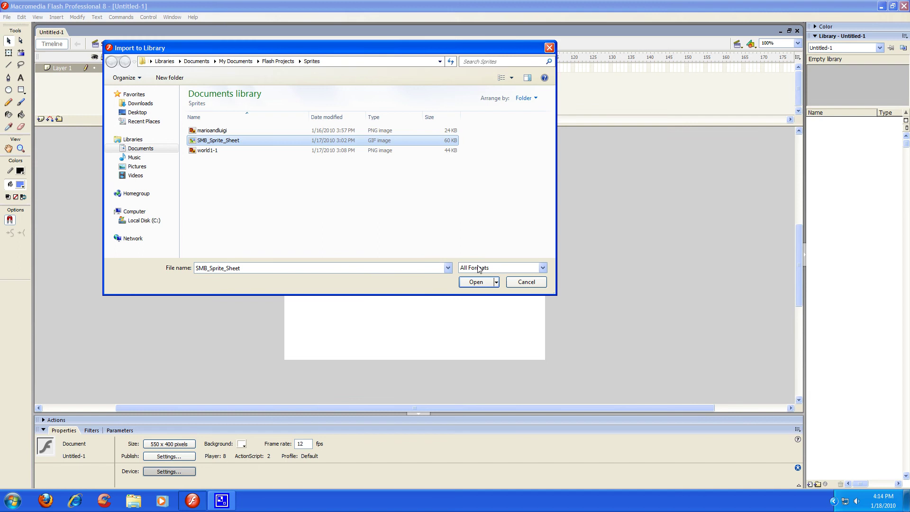
left_click(477, 283)
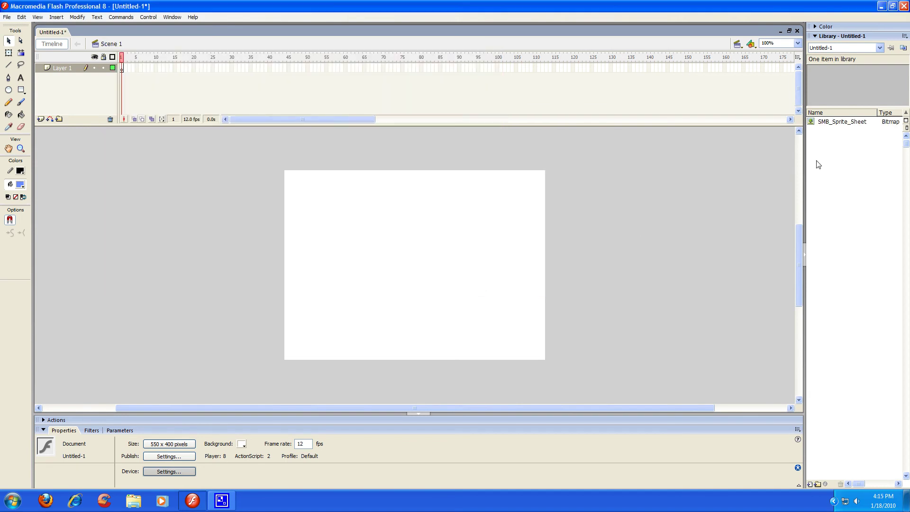
right_click(846, 122)
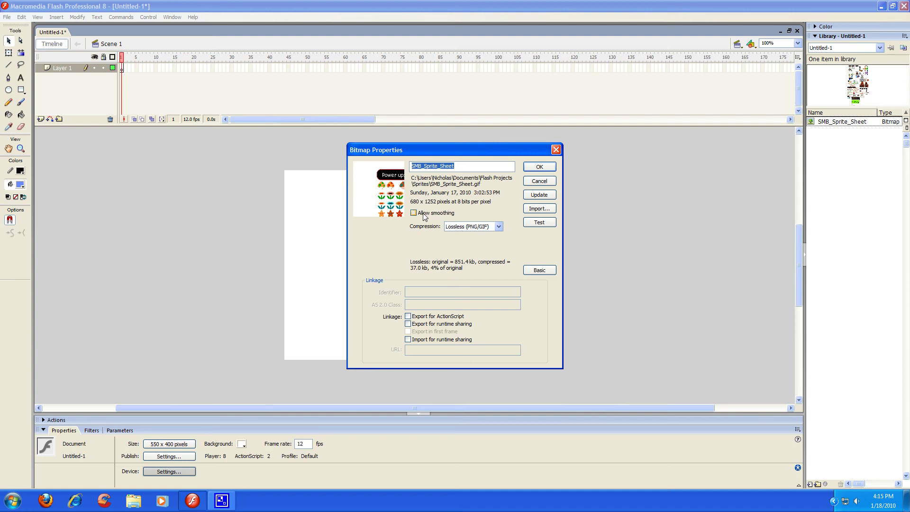
left_click(476, 227)
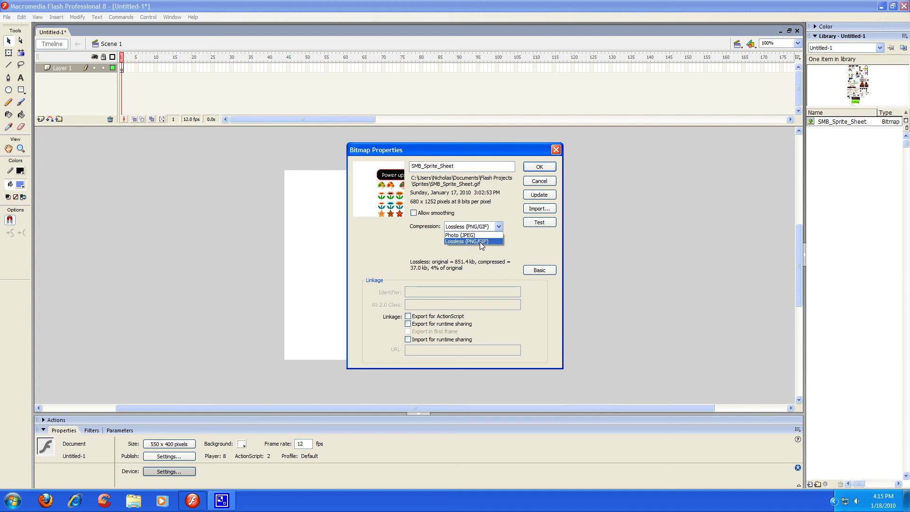
left_click(481, 243)
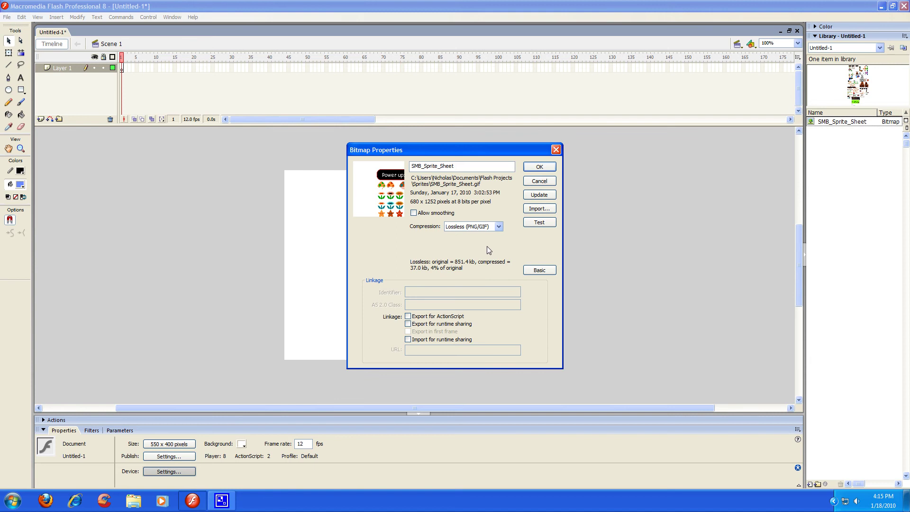
left_click(548, 166)
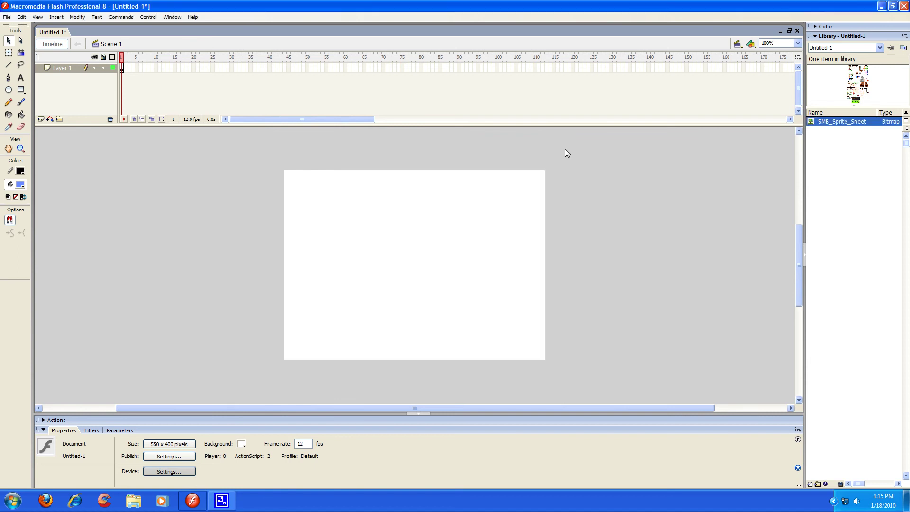
Step: Create a new Graphic symbol named Mario_Sprite_Sheet via Insert > New Symbol
left_click(56, 17)
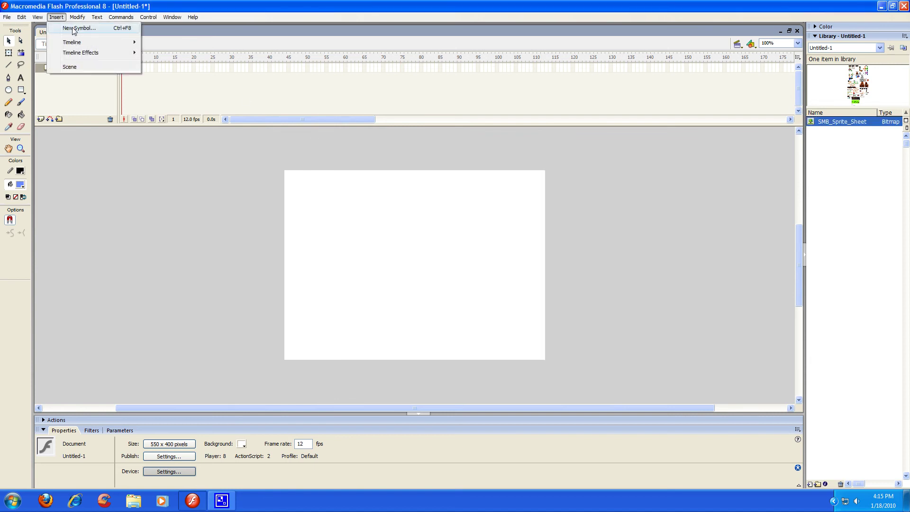
left_click(71, 25)
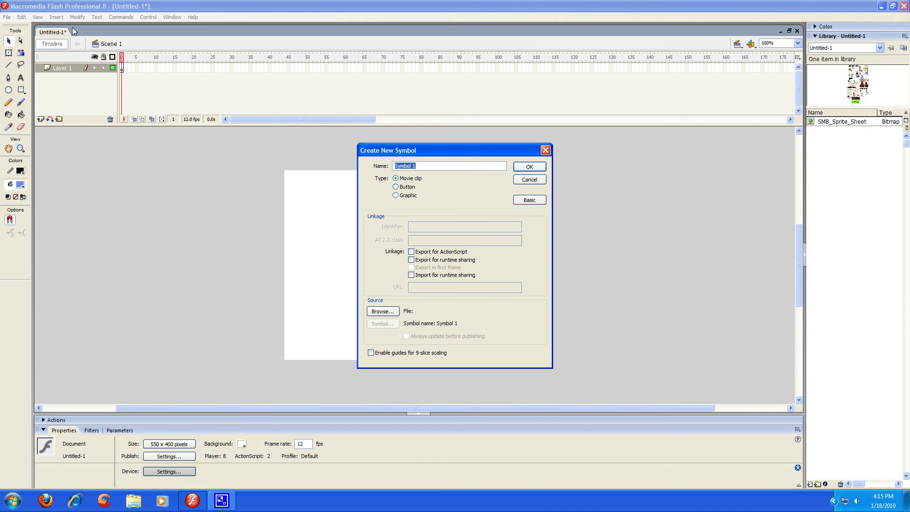
type("Mario_Sprite_Sheet")
left_click(396, 196)
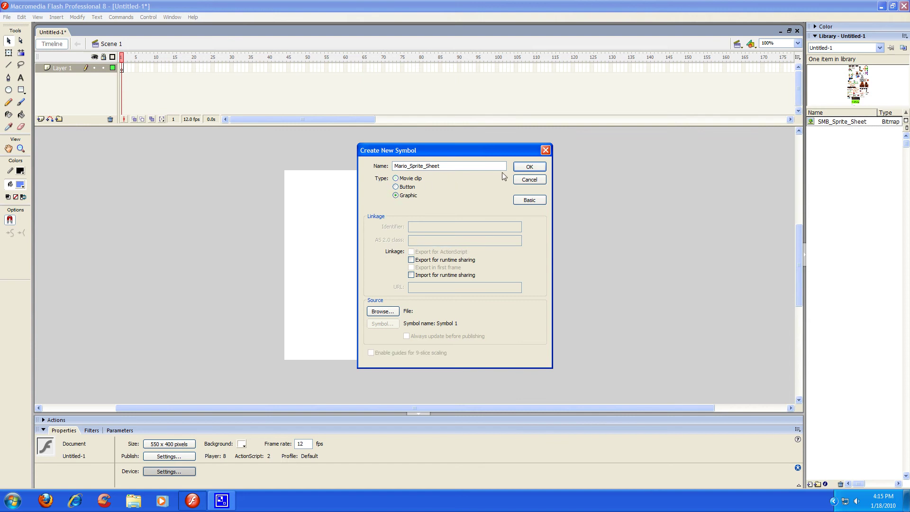
left_click(529, 168)
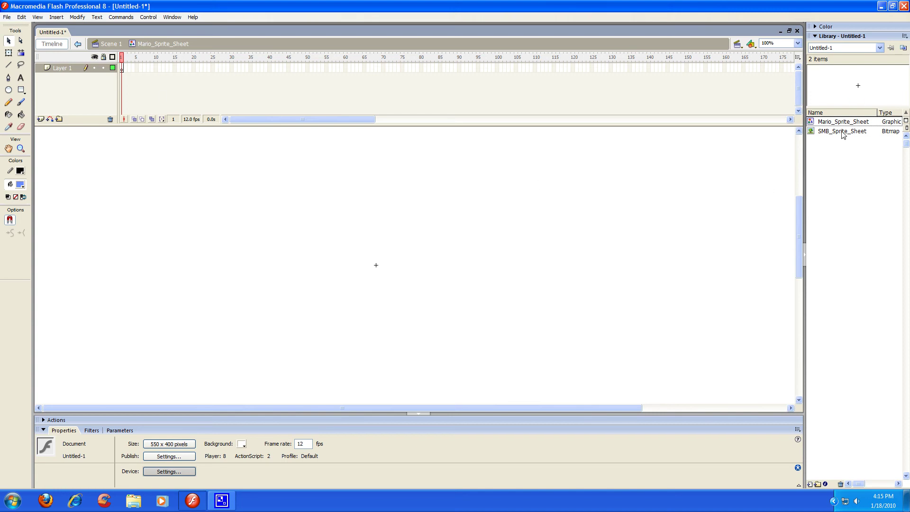
Step: Place the SMB_Sprite_Sheet bitmap from the library into the Mario_Sprite_Sheet symbol
left_click_drag(844, 135, 433, 221)
scroll(670, 187, "down", 5)
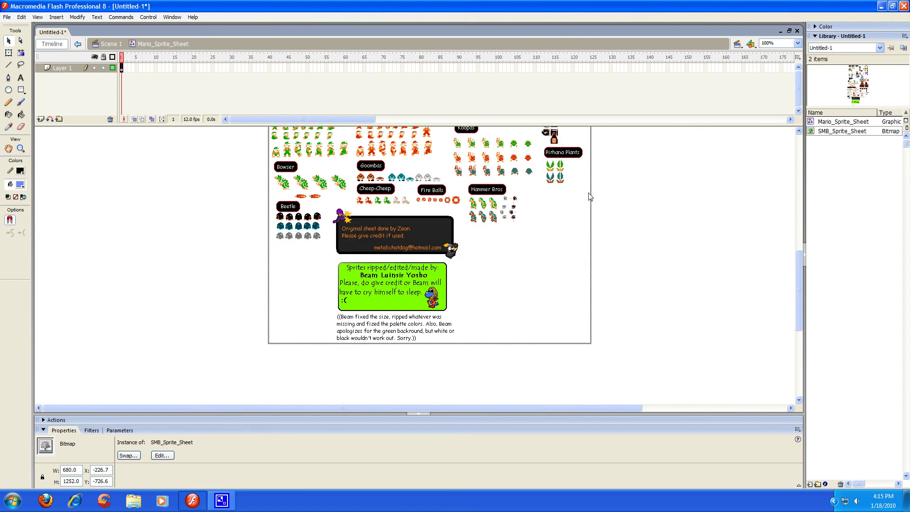
left_click(8, 52)
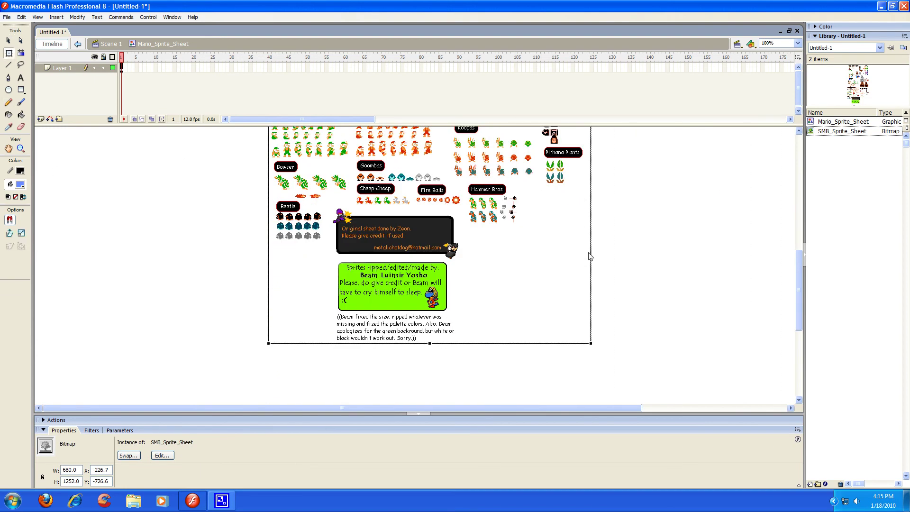
scroll(590, 256, "up", 5)
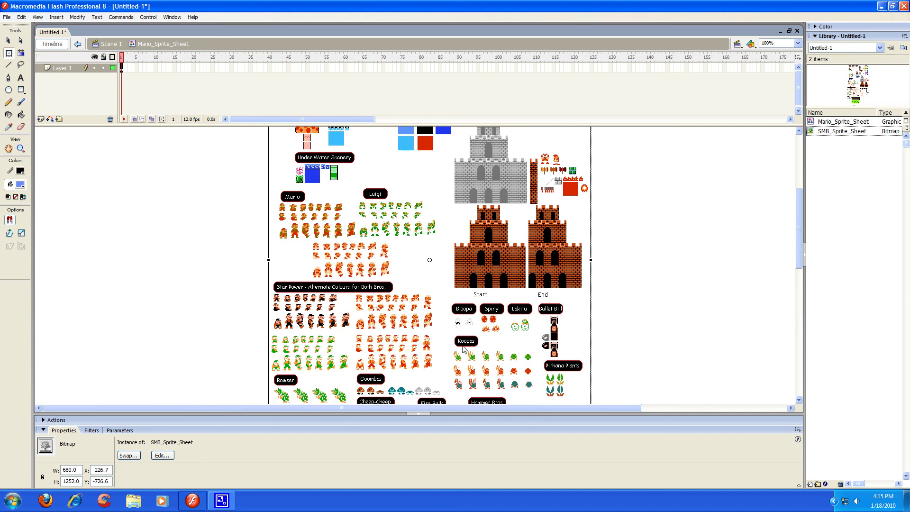
scroll(726, 248, "down", 3)
scroll(724, 248, "up", 4)
scroll(725, 249, "down", 1)
scroll(725, 249, "down", 6)
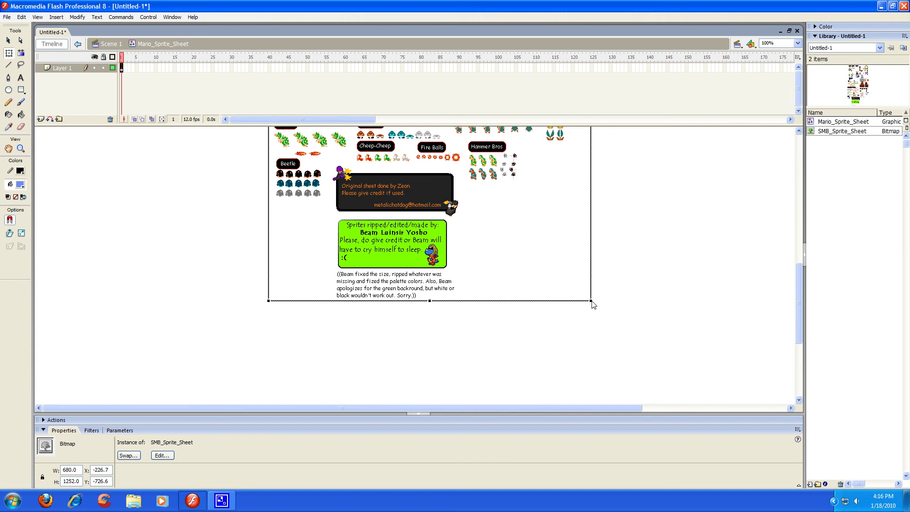
Step: Scale the sprite sheet from its corner to about 1561 x 2874 pixels, then reselect it
left_click_drag(595, 306, 706, 474)
scroll(748, 298, "down", 3)
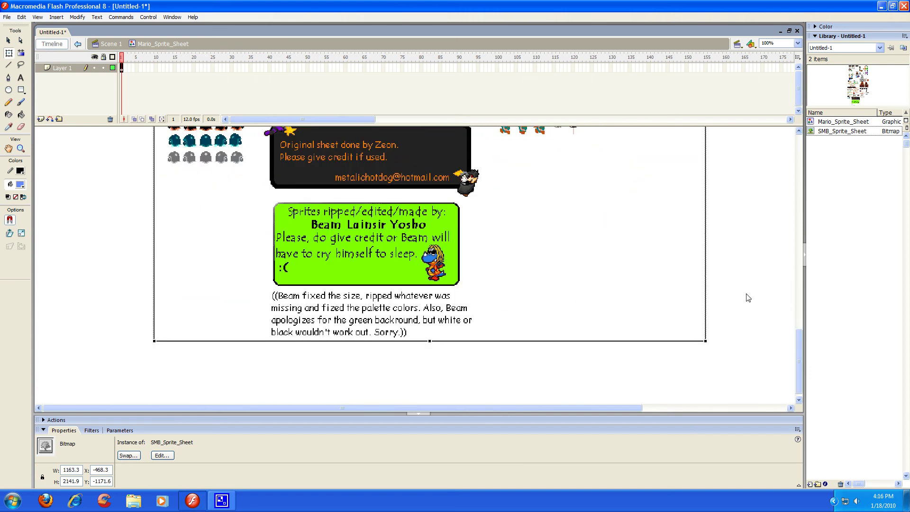
scroll(748, 298, "down", 1)
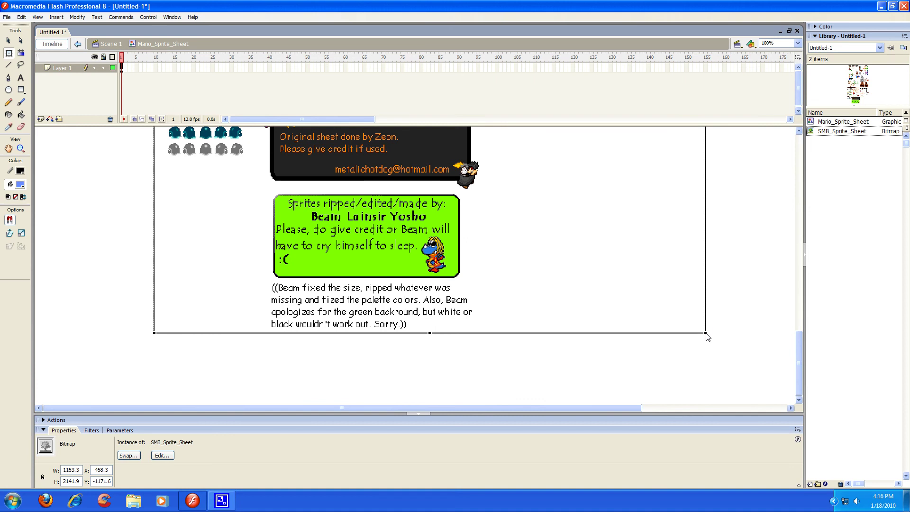
left_click_drag(705, 333, 764, 337)
scroll(759, 332, "up", 5)
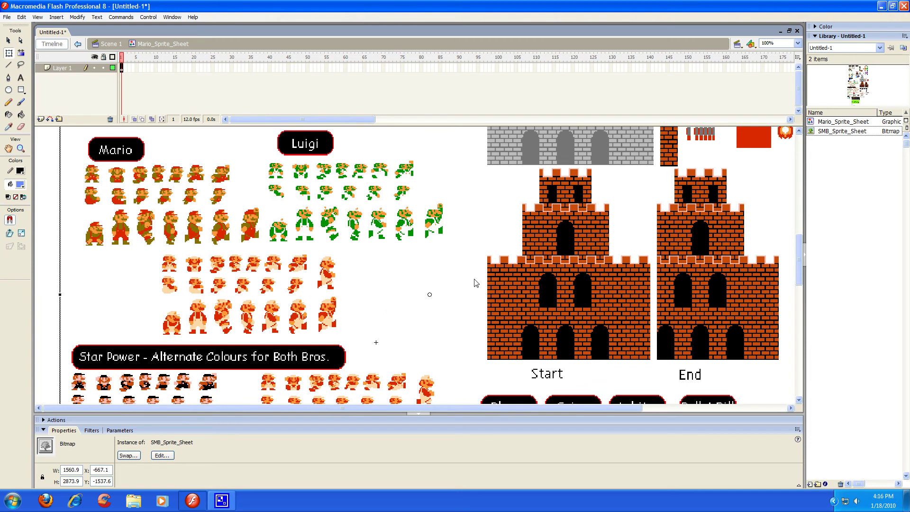
left_click(50, 280)
left_click(118, 269)
left_click(51, 249)
left_click_drag(37, 242, 144, 277)
Step: Trace the sprite sheet bitmap with Color threshold 100, Minimum area 1, Pixels curve fit, Normal corners
left_click(79, 18)
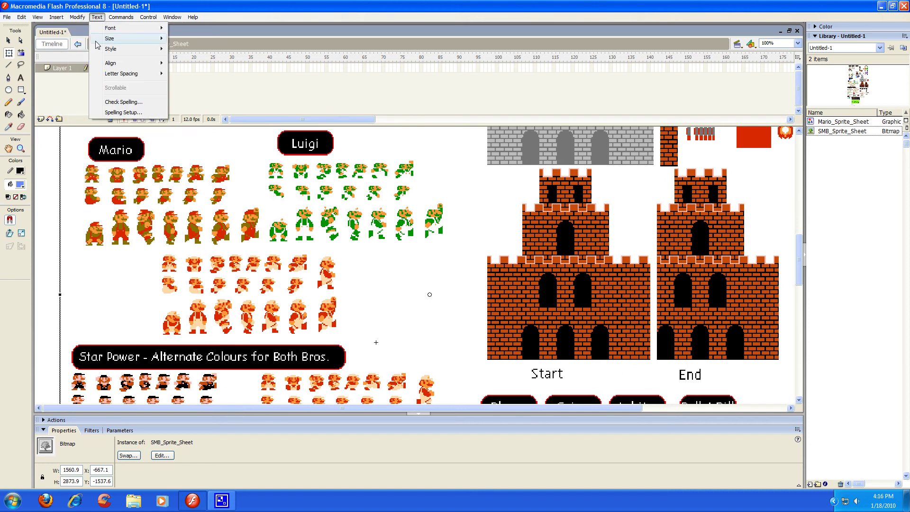
mouse_move(103, 65)
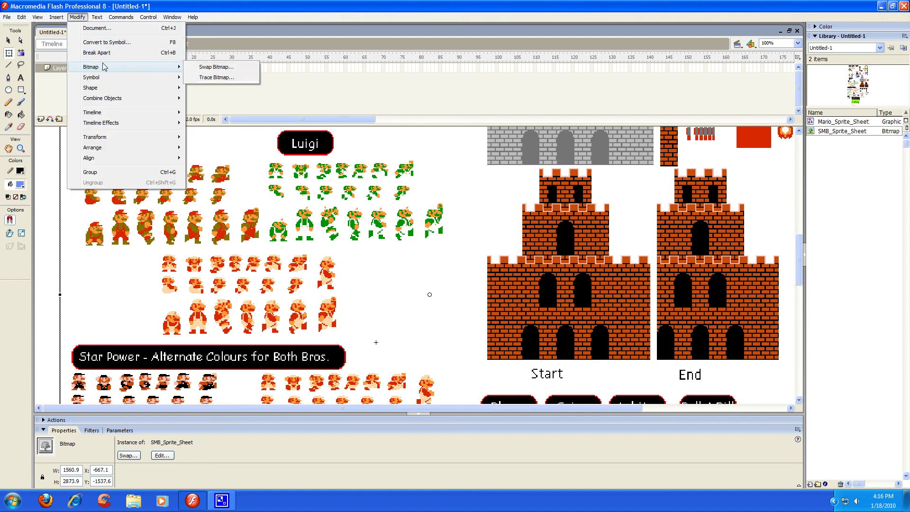
left_click(212, 78)
mouse_move(428, 217)
left_mouse_down()
mouse_move(444, 194)
mouse_move(439, 183)
mouse_move(414, 196)
left_mouse_up()
left_click(458, 195)
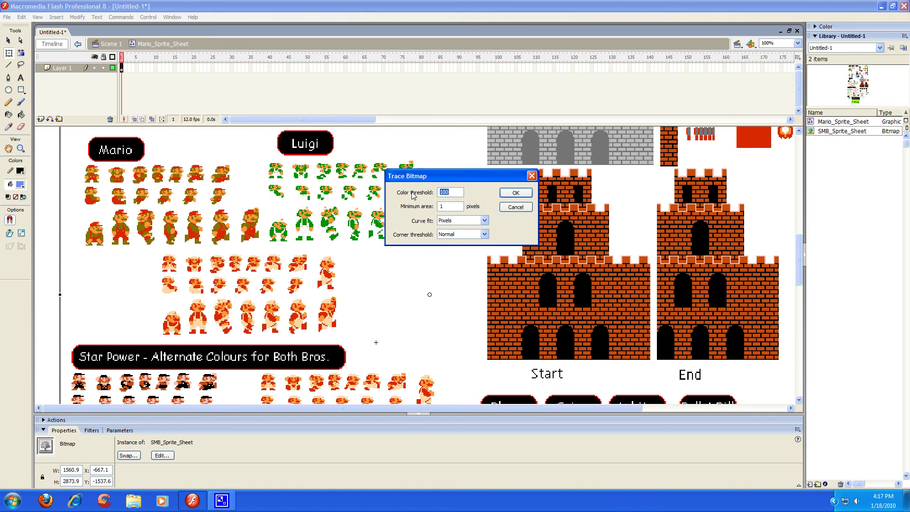
left_click(458, 207)
left_click(471, 223)
left_click(471, 223)
left_click(469, 235)
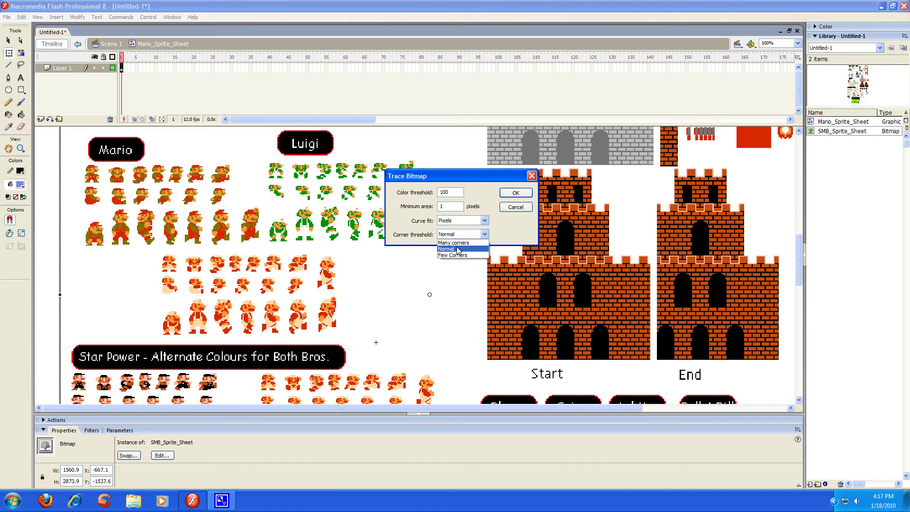
left_click(456, 249)
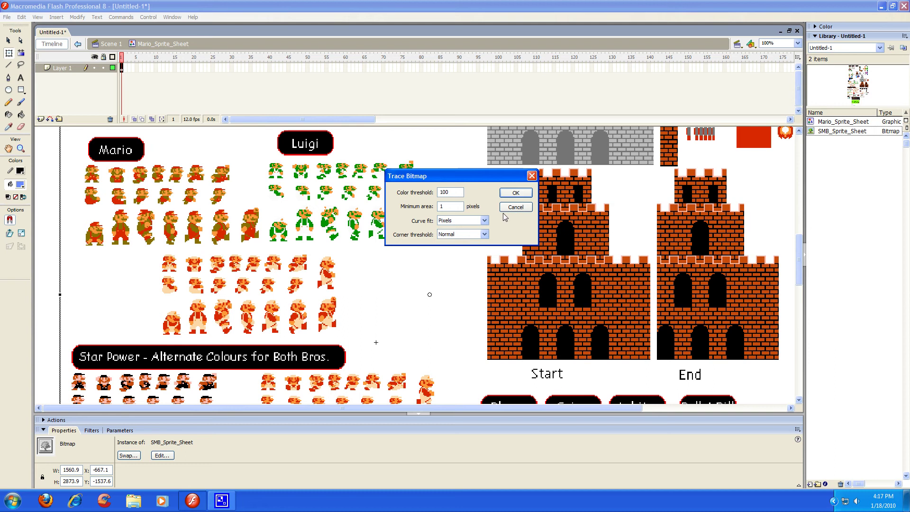
left_click(516, 193)
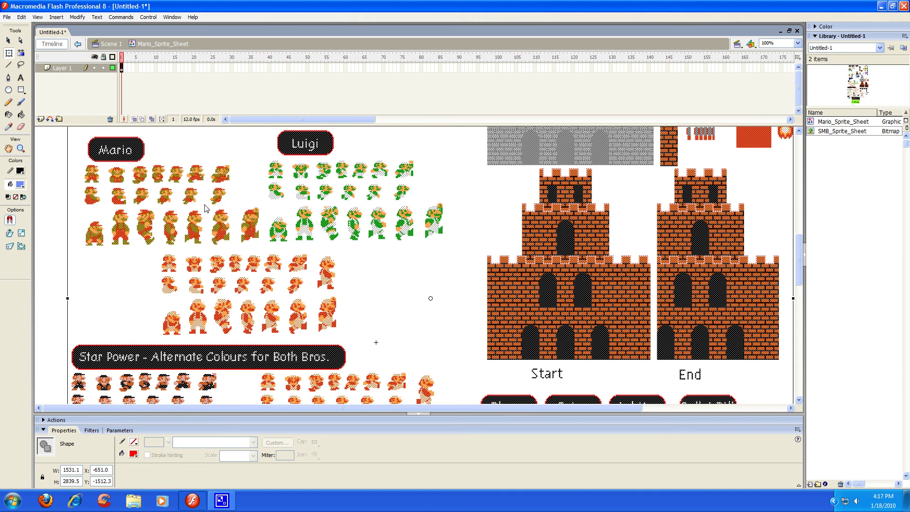
left_click(49, 244)
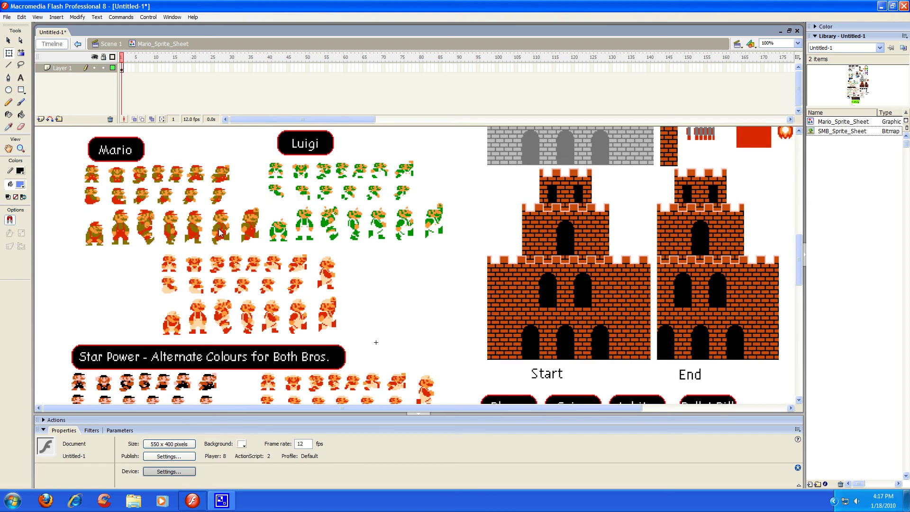
left_click_drag(361, 288, 315, 254)
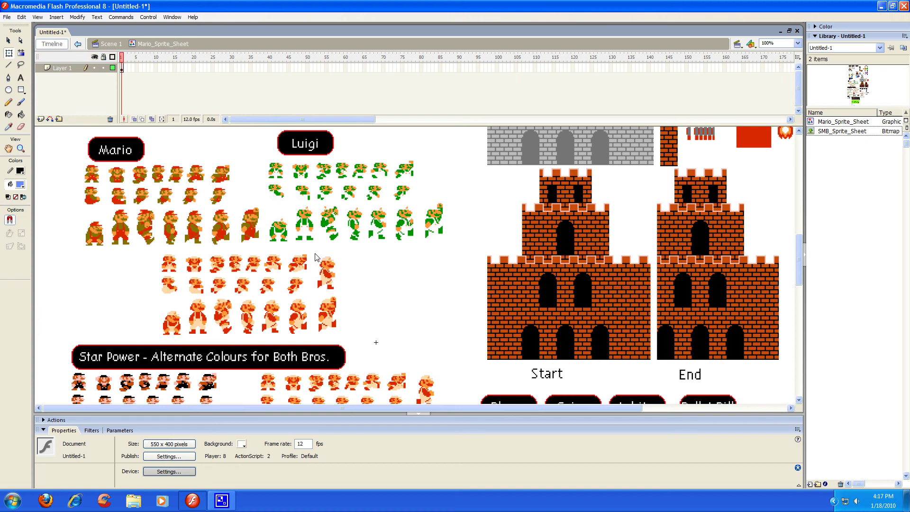
left_click(330, 288)
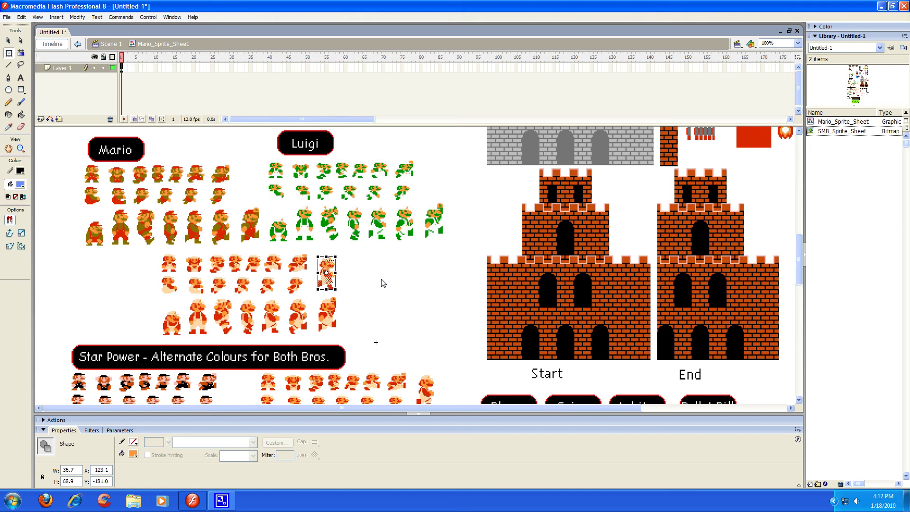
left_click(235, 250)
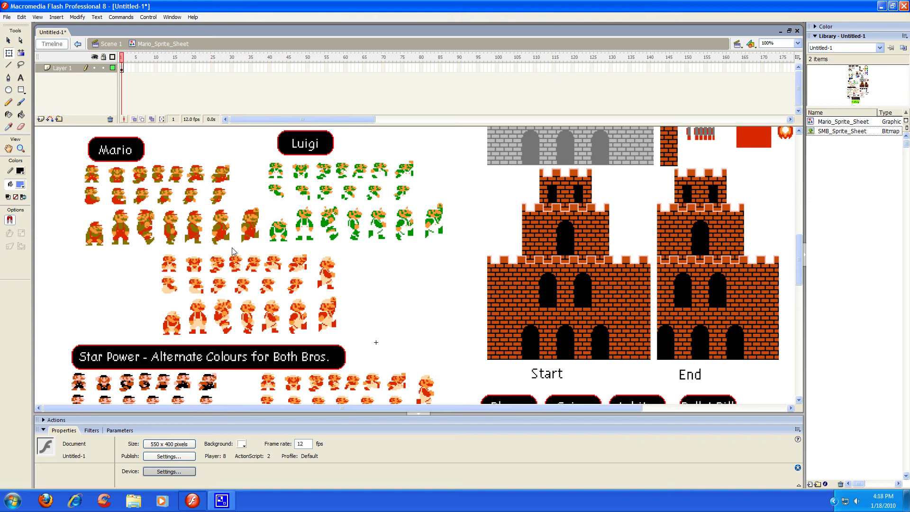
Step: Copy three running Mario sprites from the traced sprite sheet
left_click_drag(232, 245, 159, 211)
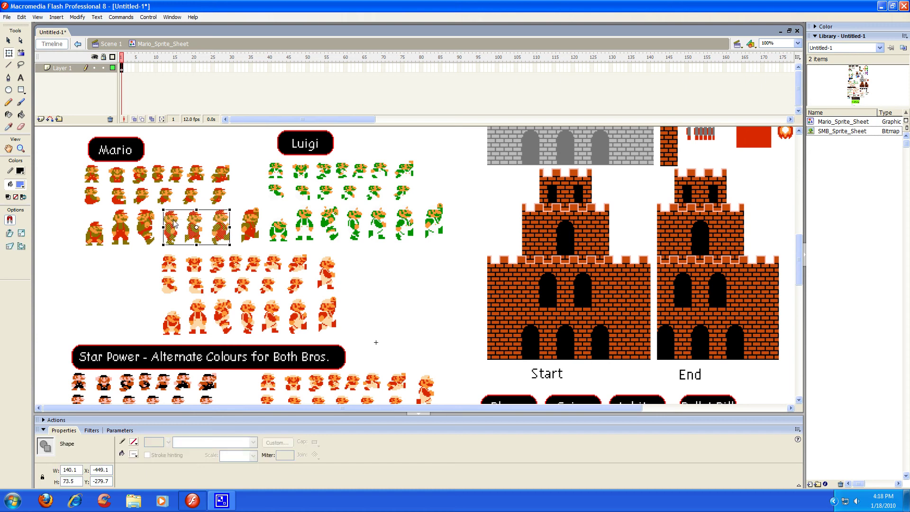
right_click(173, 223)
left_click(189, 241)
Step: Open the Document Properties and close them without changes
left_click(76, 17)
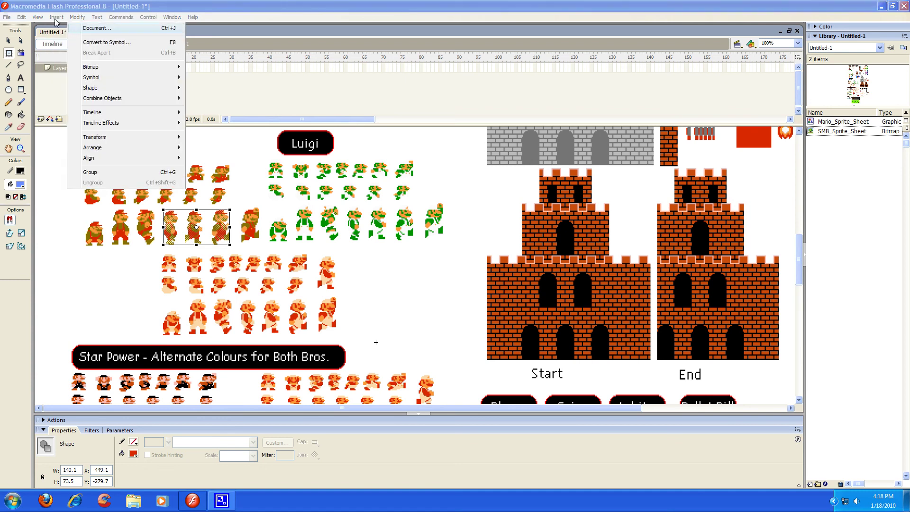
key("Return")
left_click(518, 316)
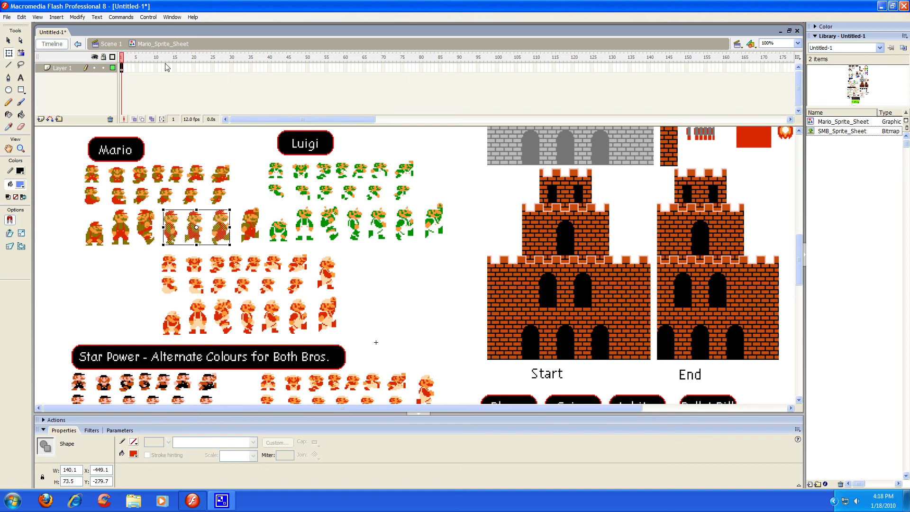
Step: Create a new Movie clip symbol named Mario_Running
left_click(57, 19)
left_click(58, 29)
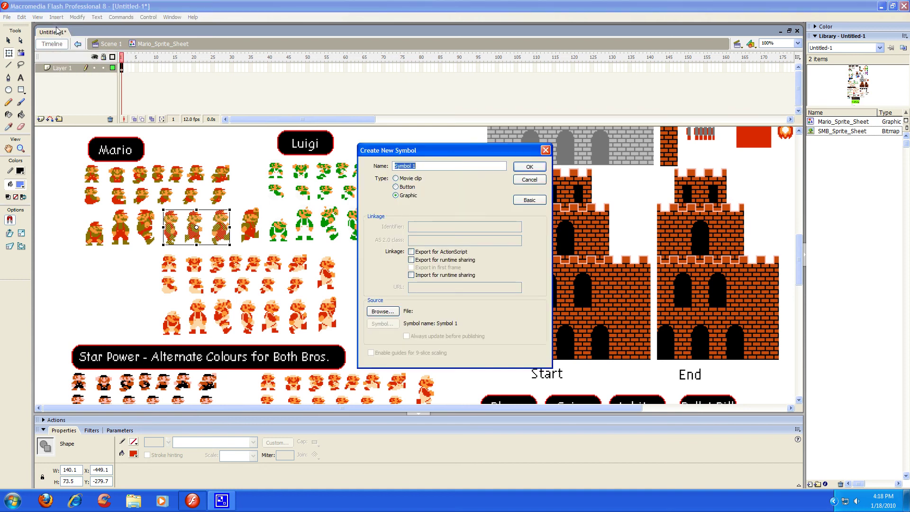
type("Mario_Running")
left_click(396, 179)
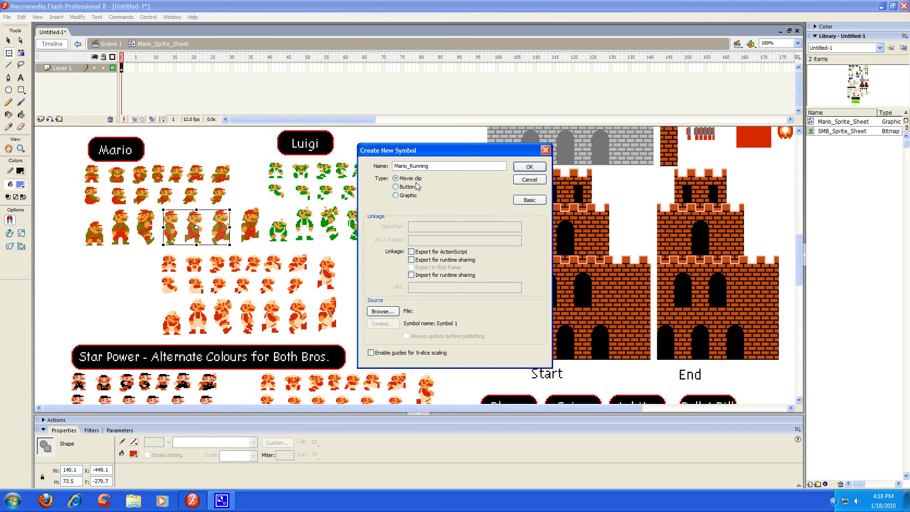
left_click(524, 167)
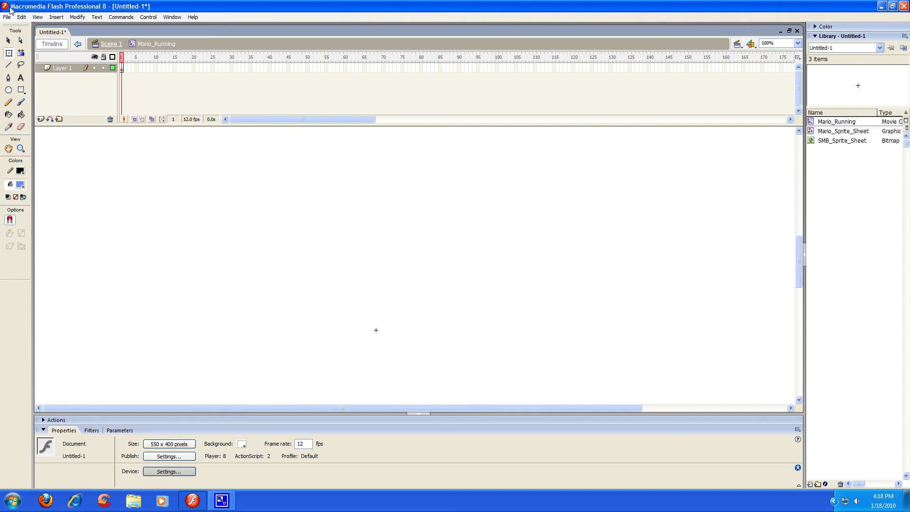
Step: Paste the three Mario sprites in the centre of Mario_Running's first frame
left_click(22, 17)
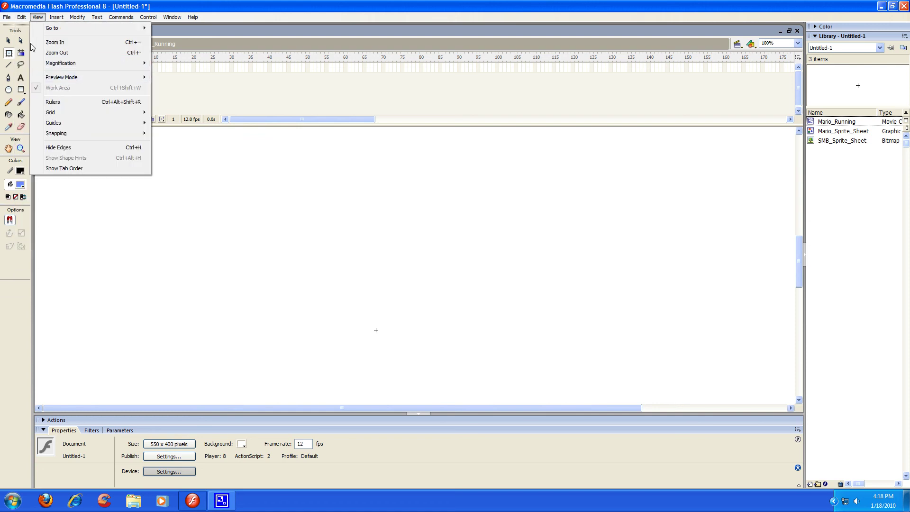
left_click(47, 75)
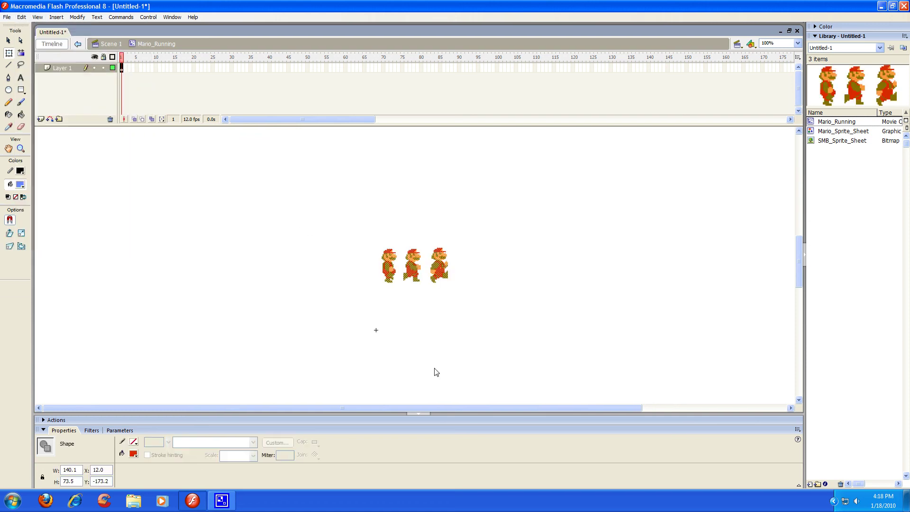
left_click(471, 367)
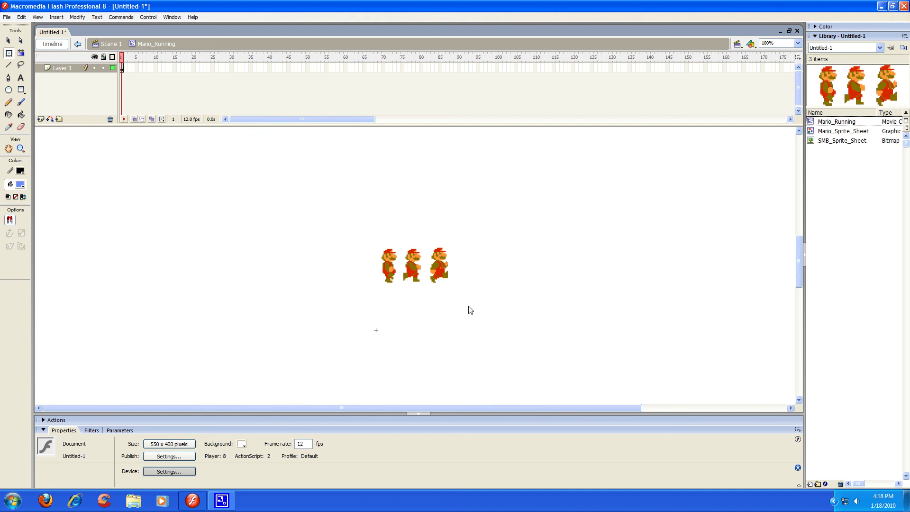
left_click_drag(468, 305, 364, 244)
left_click(484, 362)
Step: Cut the two lower Mario sprites, keeping the top one, and turn on onion skinning
left_click_drag(423, 295, 403, 196)
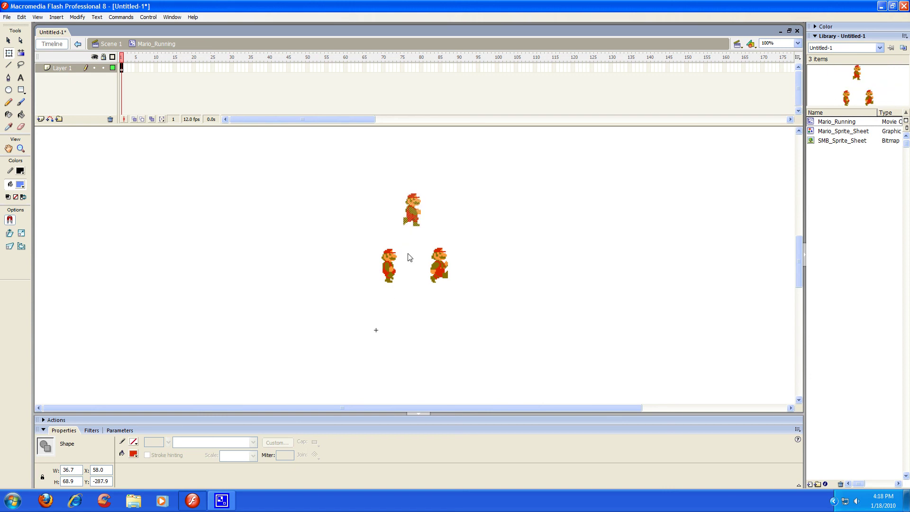
left_click(406, 286)
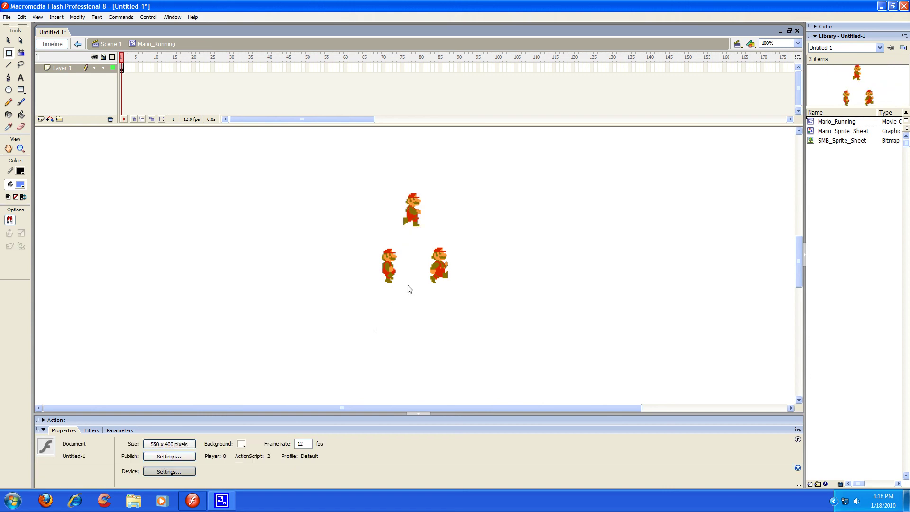
left_click(390, 269)
left_click(442, 278)
left_click(445, 308)
left_click_drag(477, 340, 373, 244)
right_click(391, 269)
left_click(410, 274)
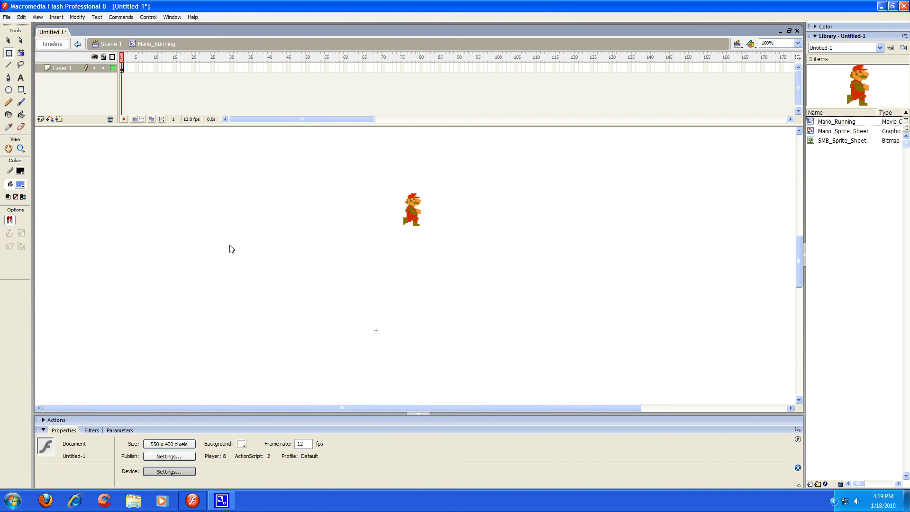
left_click(135, 119)
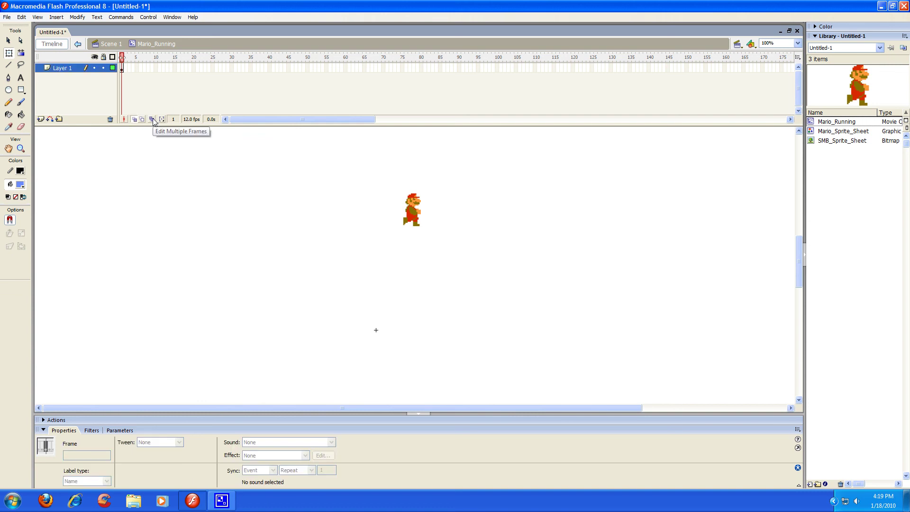
Step: Add a blank keyframe at frame 2 and paste the two cut sprites in the centre
key("F7")
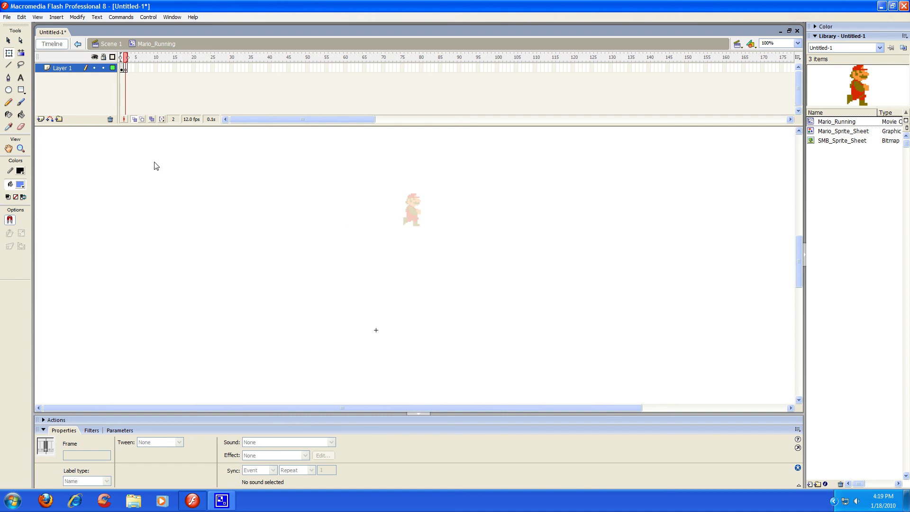
left_click(27, 18)
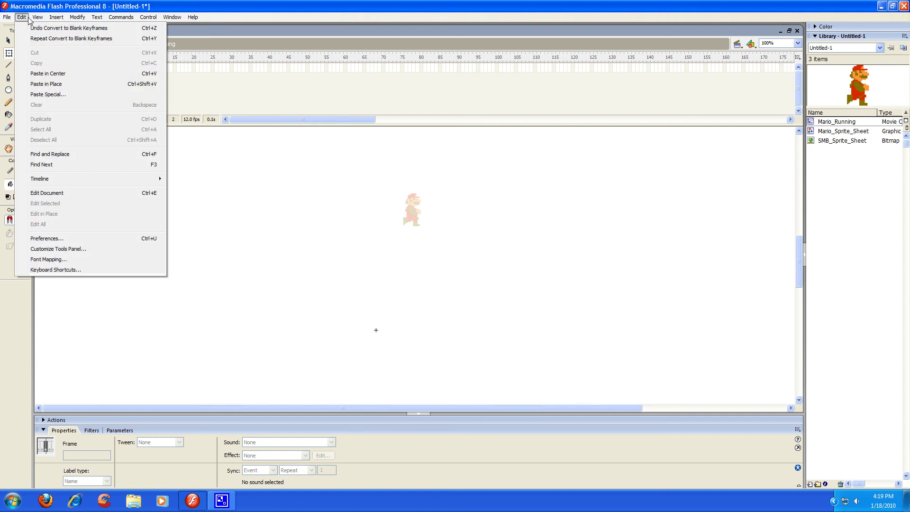
left_click(48, 74)
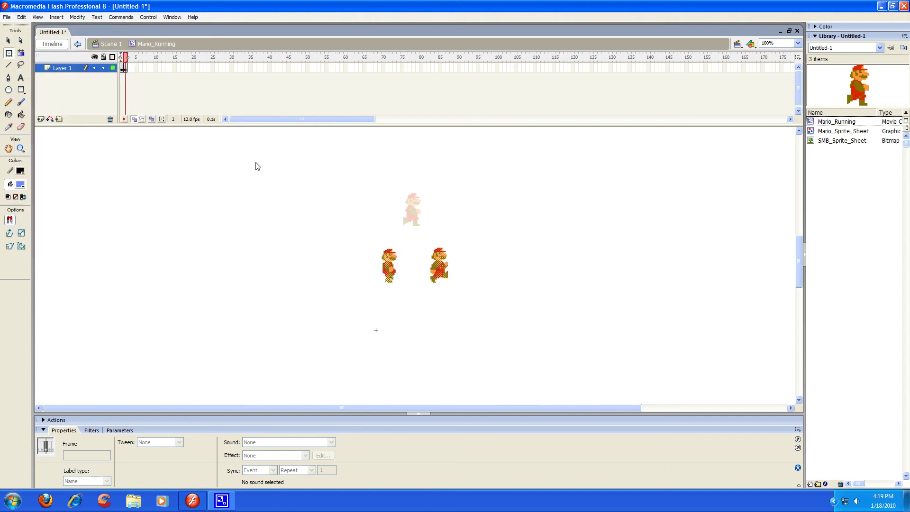
left_click(402, 303)
Step: Nudge the left Mario onto the frame-1 onion-skin pose, then select the lower sprite
left_click_drag(399, 288, 414, 219)
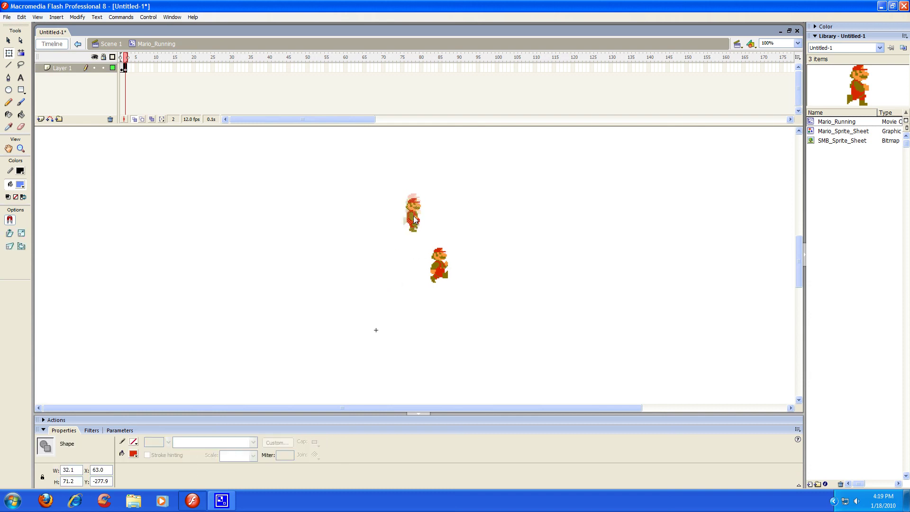
key("Left")
key("Left")
key("Up")
key("Up")
key("Up")
key("Up")
key("Up")
key("Up")
key("Up")
key("Up")
key("Up")
key("Up")
key("Down")
key("Down")
key("Down")
key("Up")
key("Up")
key("Down")
key("Down")
key("Down")
key("shift+Up")
key("shift+Up")
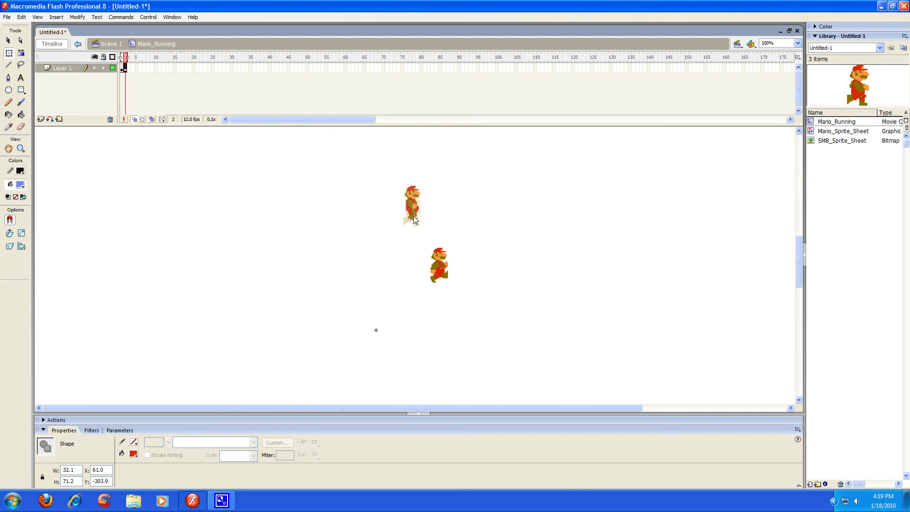
key("shift+Down")
key("shift+Down")
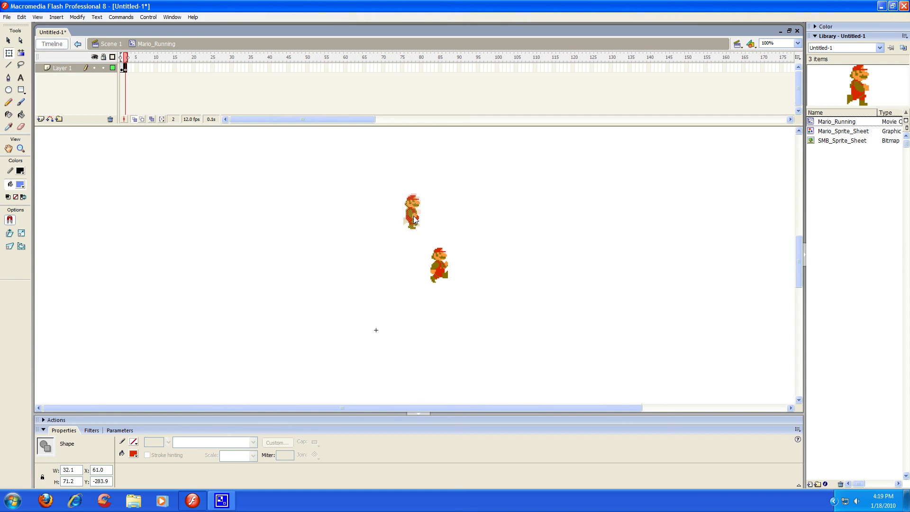
key("Up")
key("Up")
key("Up")
key("Up")
key("Right")
left_click(459, 208)
left_click_drag(495, 309, 417, 245)
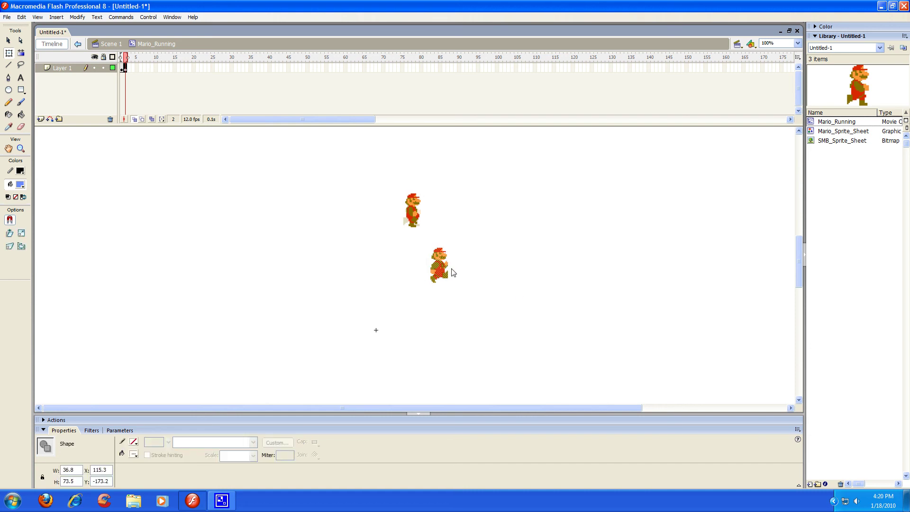
Step: Cut the lower Mario sprite and paste it into a new blank keyframe at frame 3
right_click(441, 269)
left_click(456, 277)
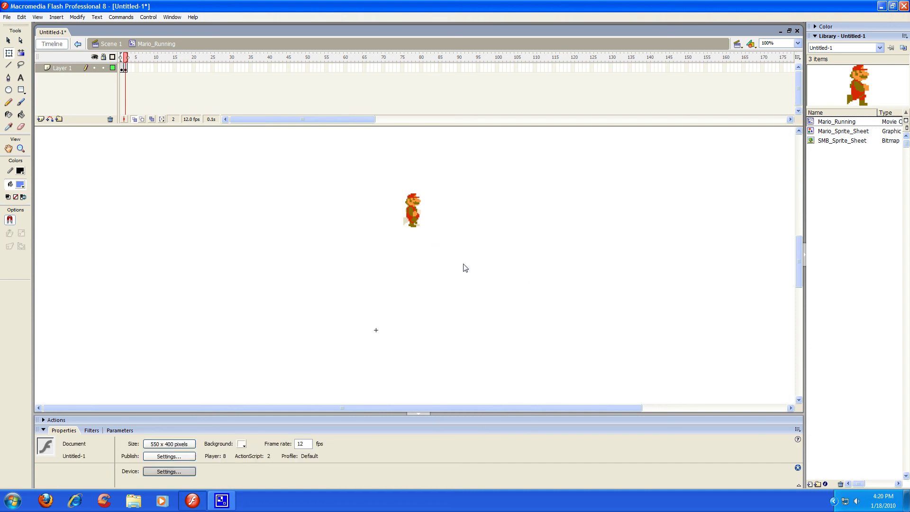
key("F7")
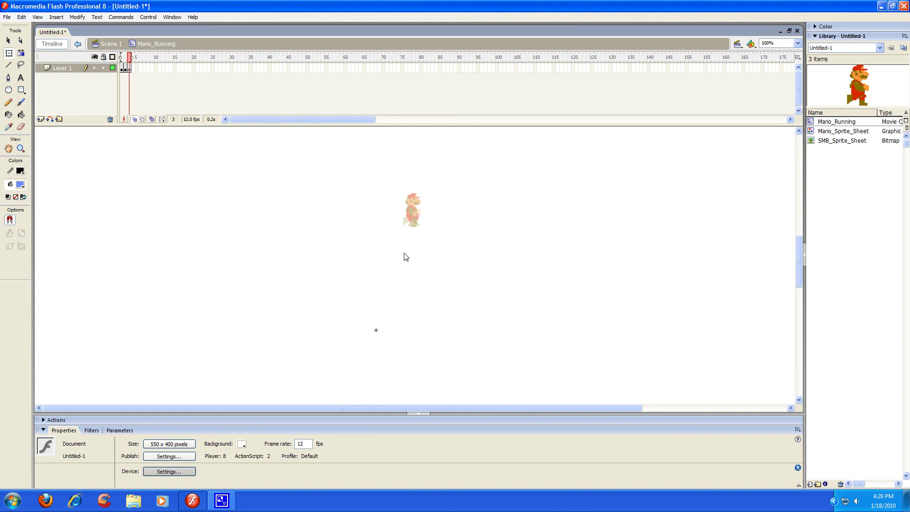
key("ctrl+shift+v")
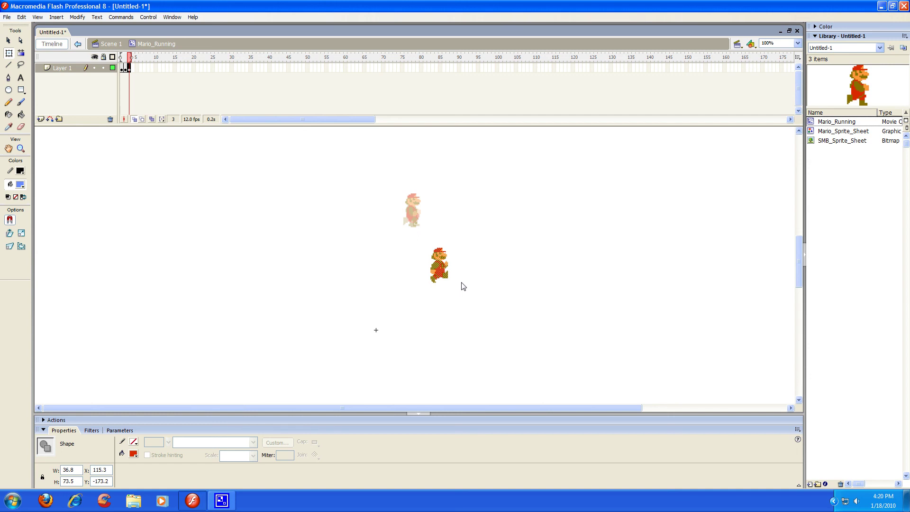
Step: Drag and nudge the frame-3 Mario onto the onion-skin ghost of the earlier poses
left_click_drag(444, 271, 418, 218)
key("shift+Up")
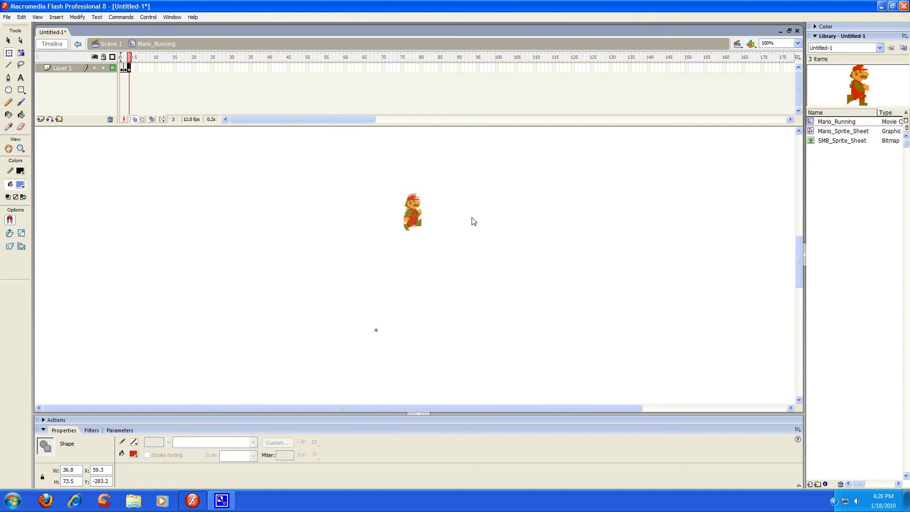
key("Down")
left_click(472, 221)
left_click(413, 215)
left_click_drag(467, 245, 358, 185)
left_click(594, 309)
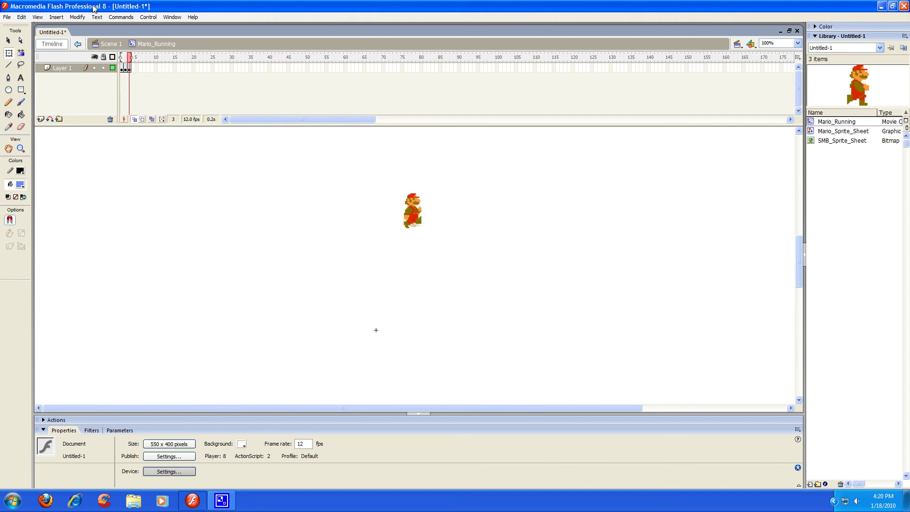
Step: Turn on Loop Playback from the Control menu
left_click(142, 18)
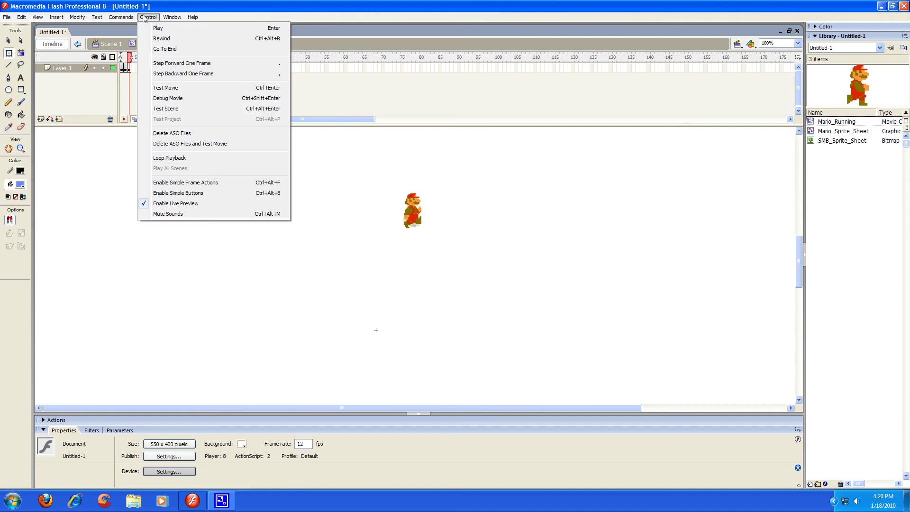
left_click(172, 159)
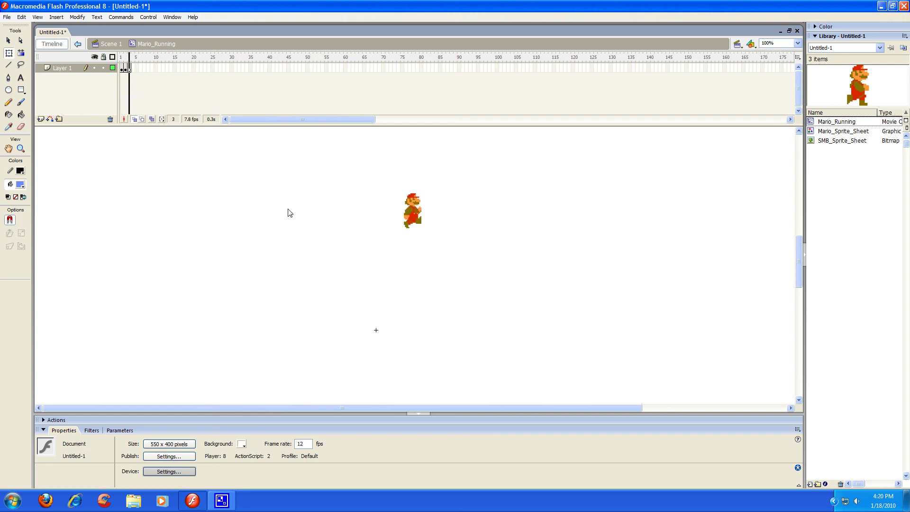
Step: Go back to Scene 1 and drag a Mario_Running instance from the Library to the stage centre
left_click(111, 46)
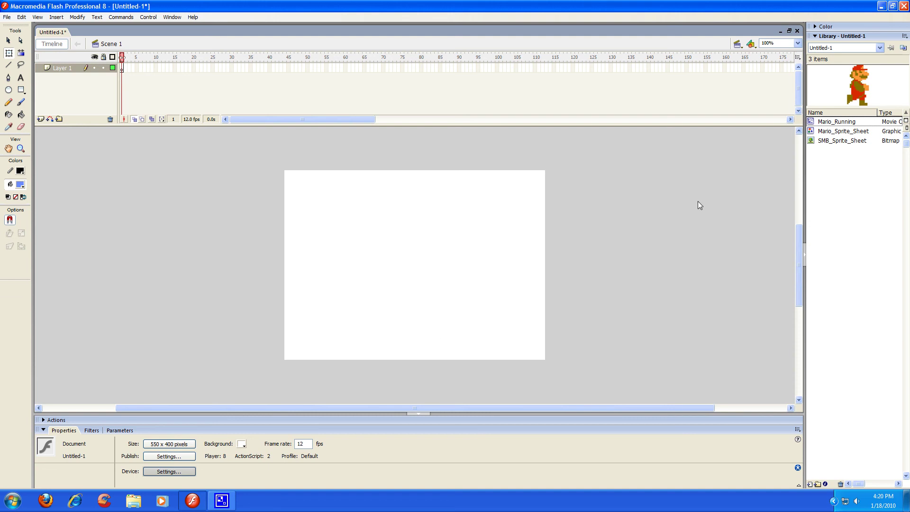
left_click_drag(814, 122, 411, 260)
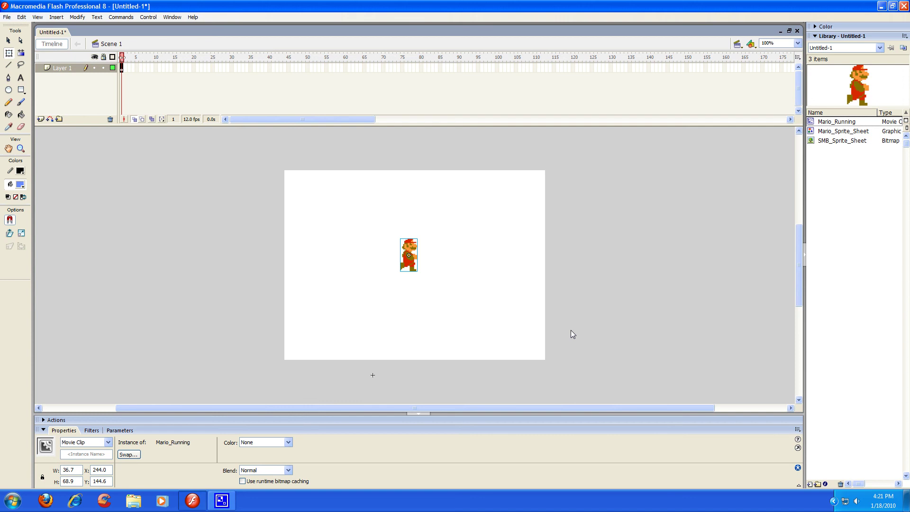
key("ctrl+Return")
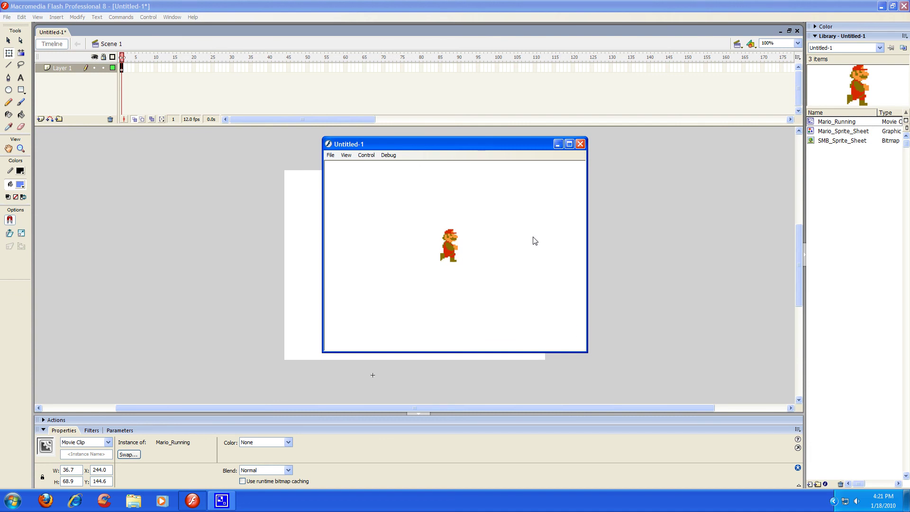
left_click_drag(480, 150, 495, 113)
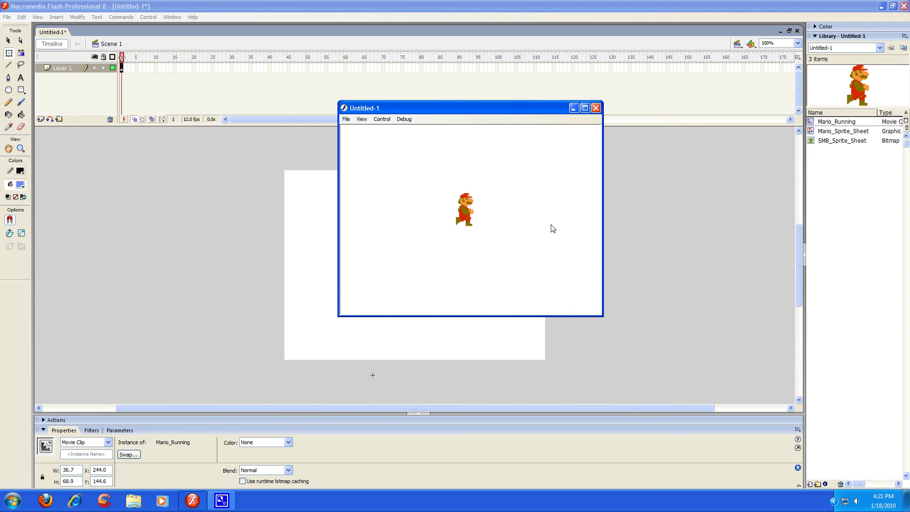
left_click(596, 108)
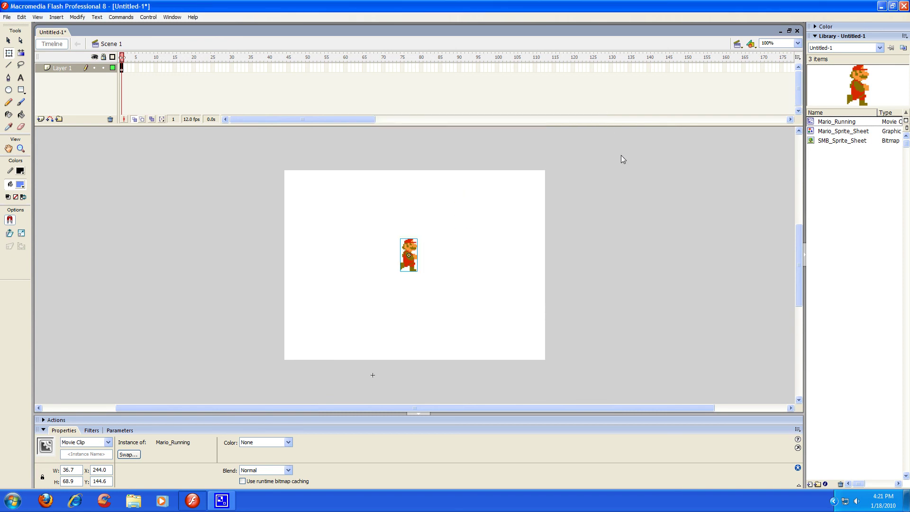
Step: Drag the Mario_Running instance to the stage's lower left, around x 131, y 257.6
left_click_drag(490, 297, 370, 223)
left_click(445, 269)
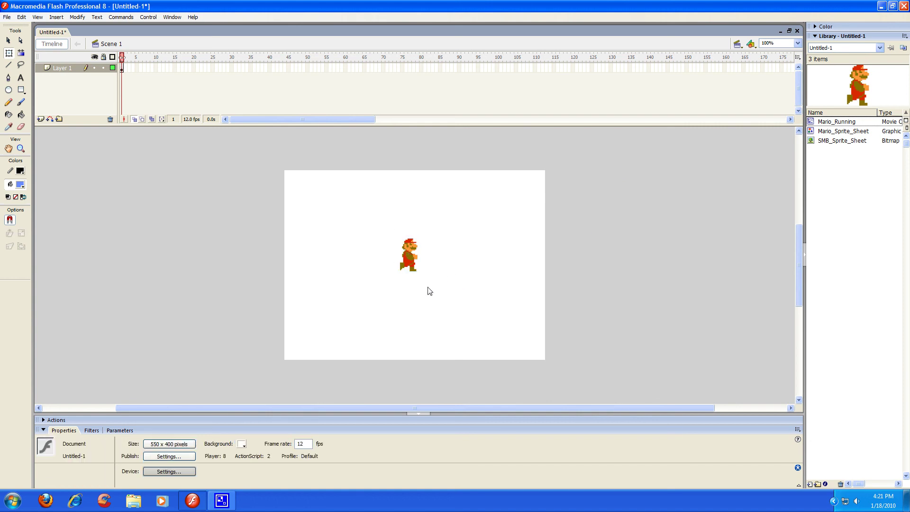
left_click_drag(427, 288, 391, 222)
left_click_drag(410, 257, 302, 321)
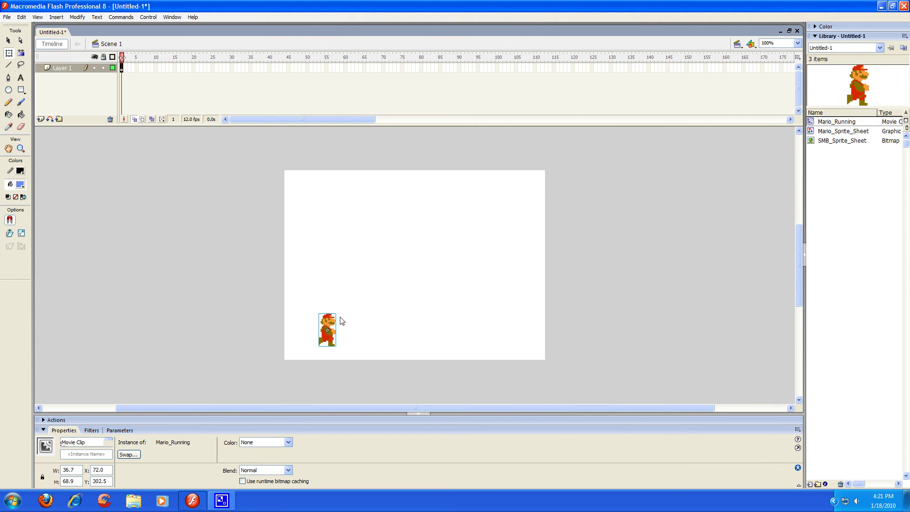
left_click_drag(340, 318, 364, 305)
left_click_drag(210, 324, 714, 395)
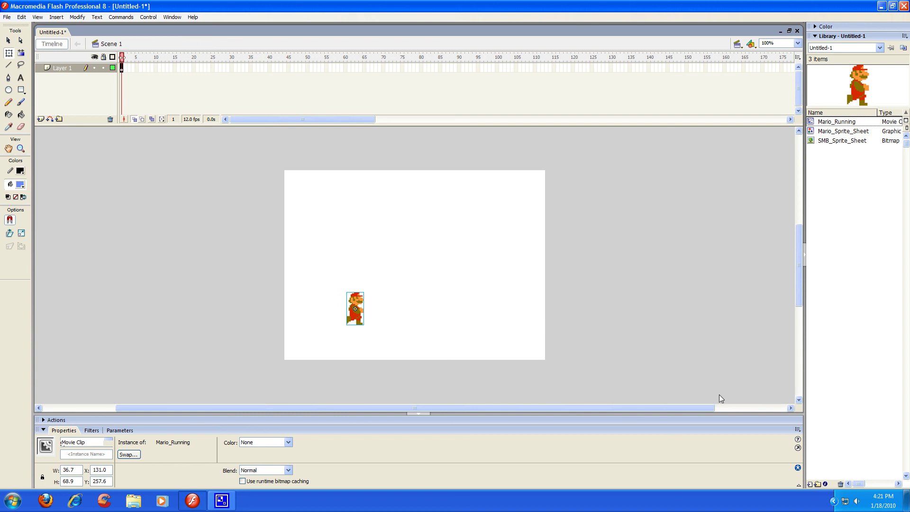